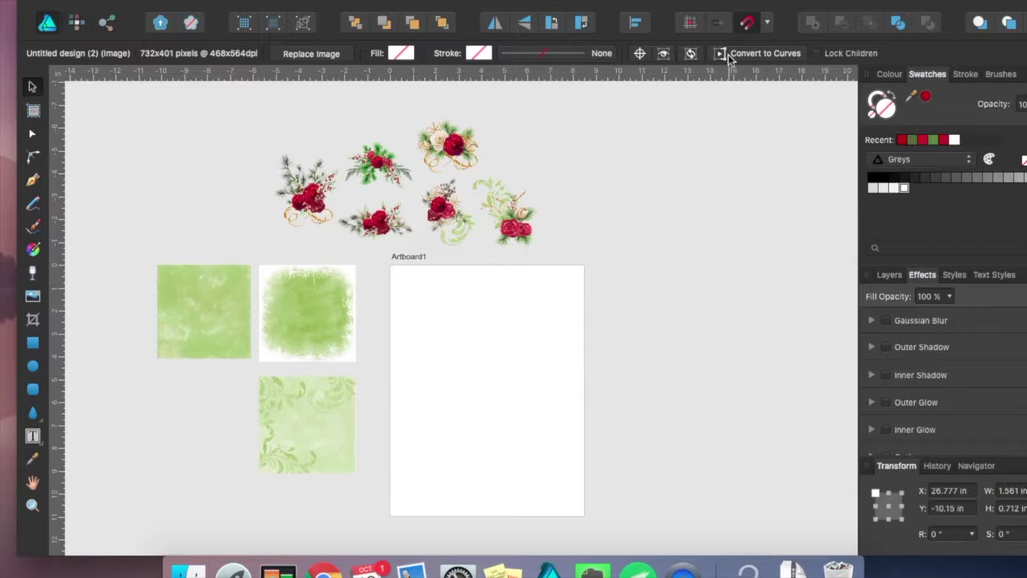
Check the page size of the blank artboard.
drag(729, 6, 715, 3)
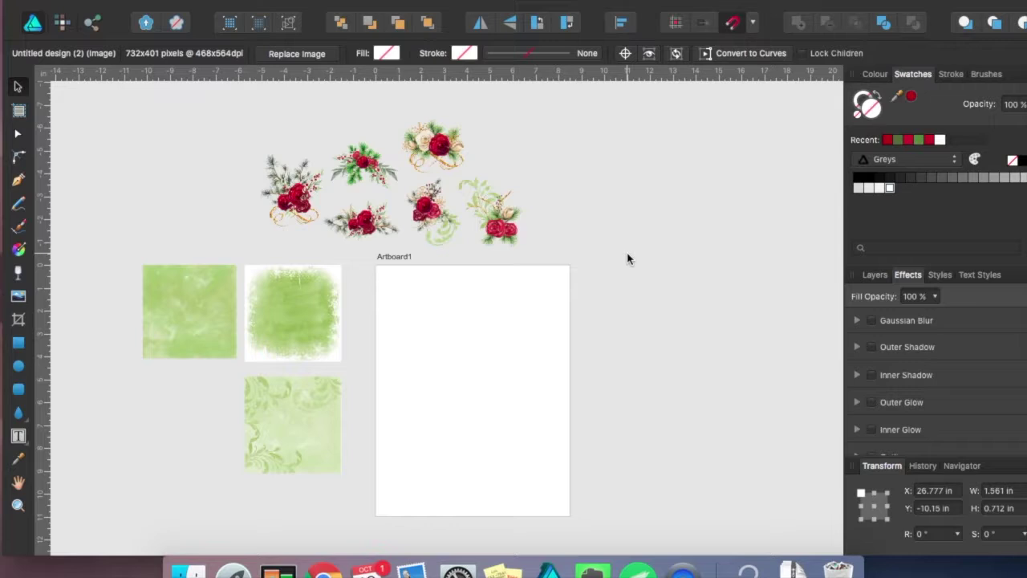
scroll(627, 259, down, 2)
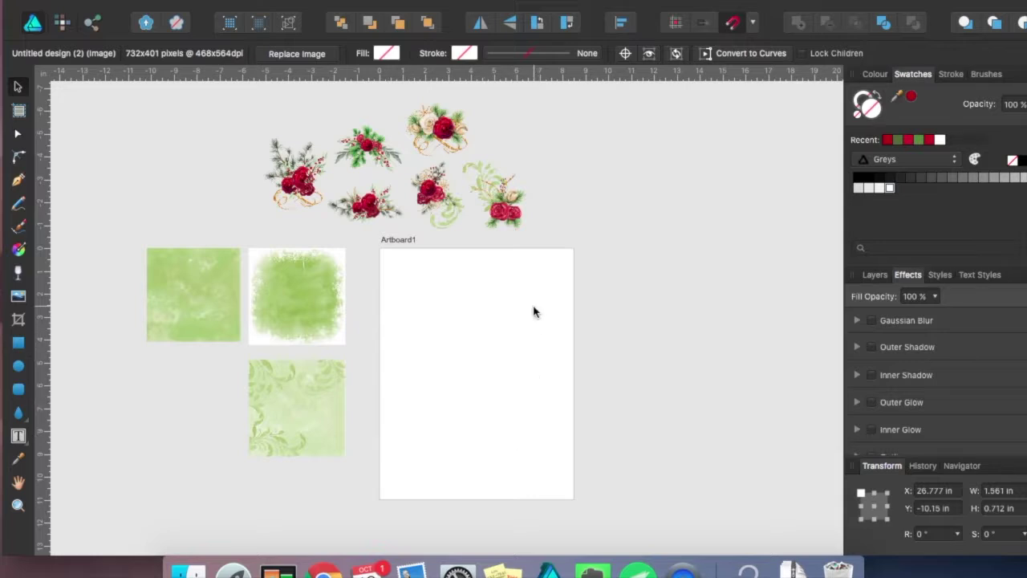
click(390, 240)
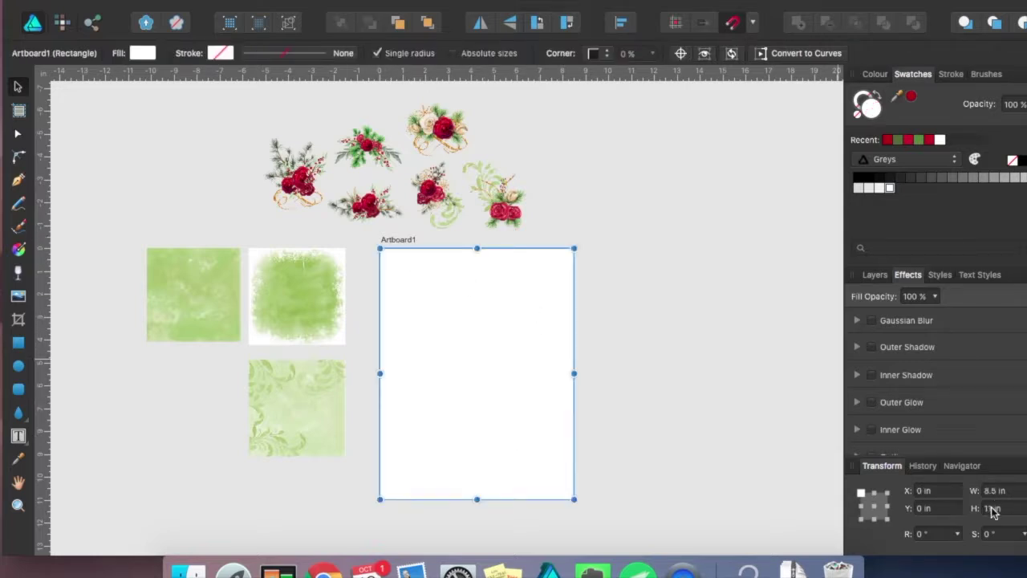
Place a copy of the light green flourish pattern on the artboard, enlarged to about 11.25 in square from the page's left edge.
click(307, 432)
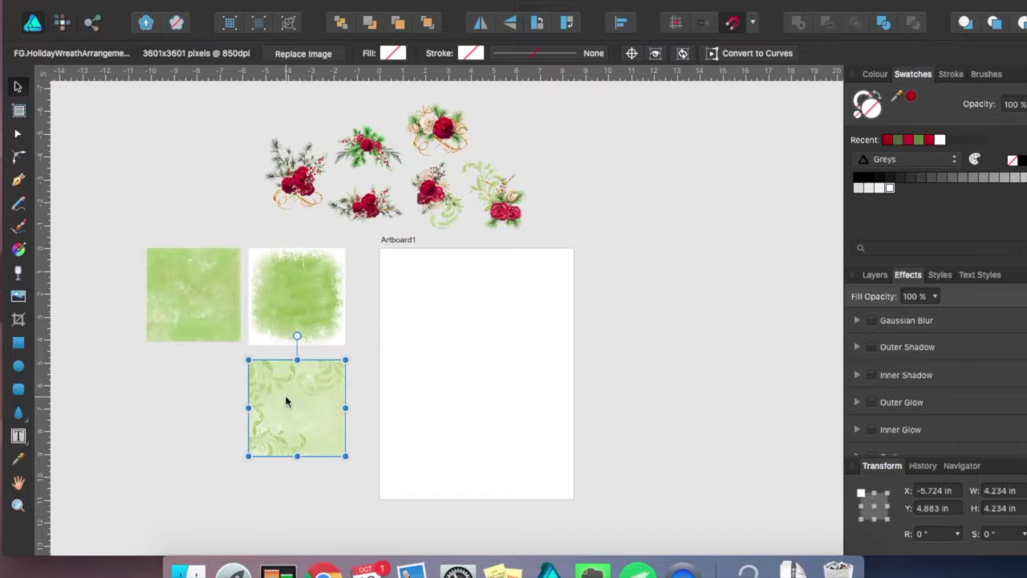
drag(286, 401, 464, 375)
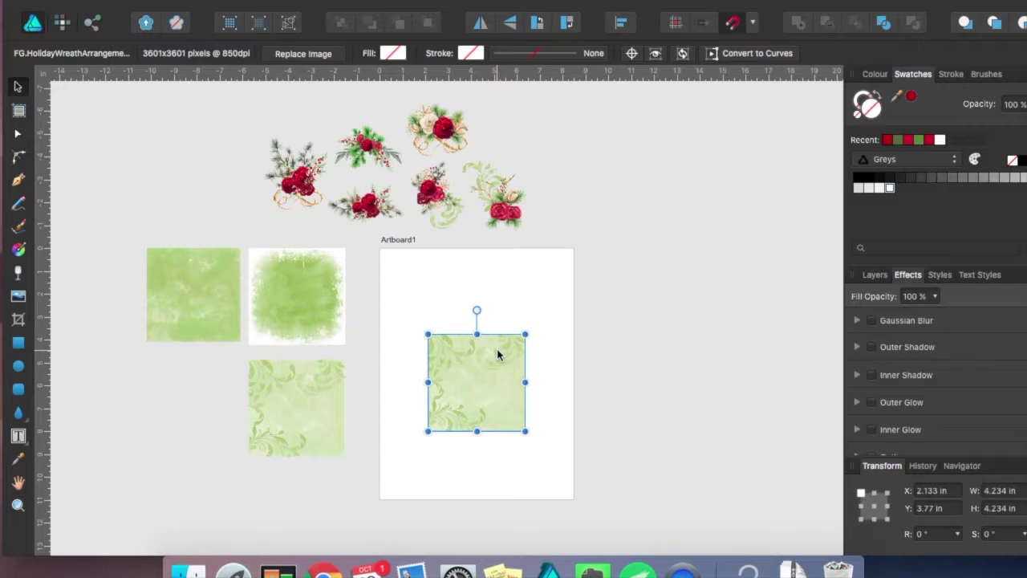
drag(428, 334, 347, 205)
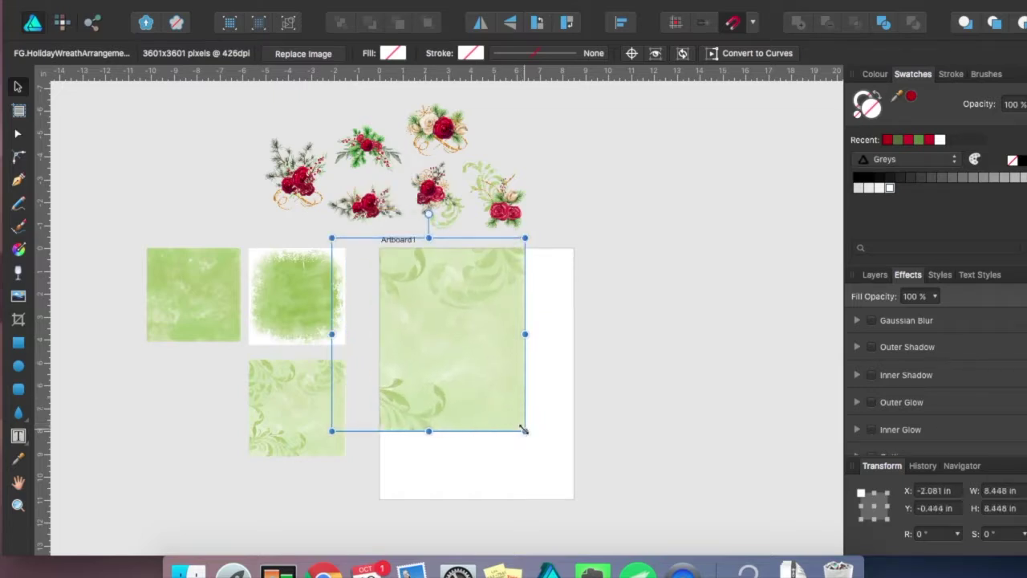
drag(524, 431, 567, 473)
drag(517, 413, 568, 425)
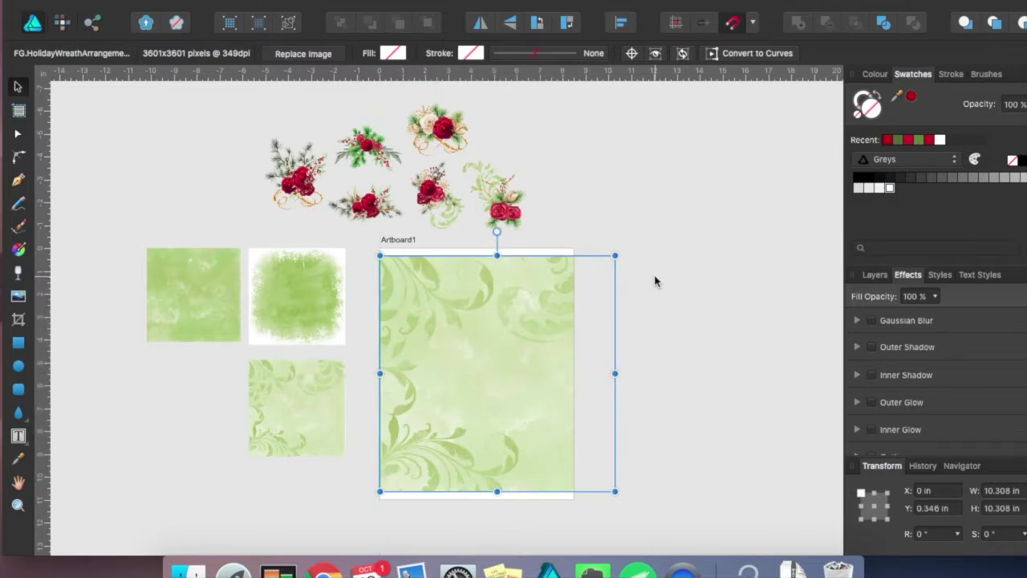
drag(615, 255, 629, 241)
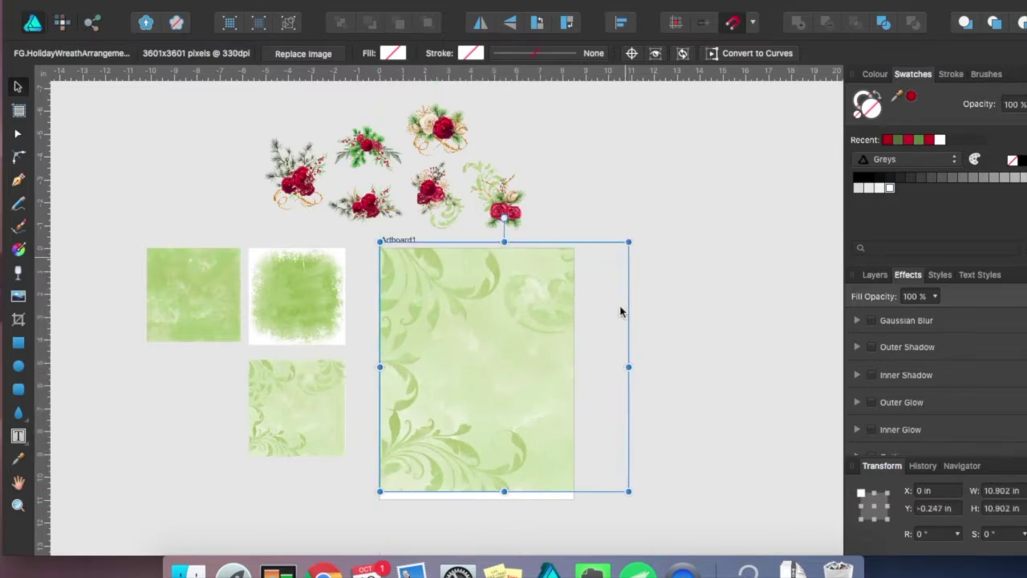
drag(628, 491, 637, 499)
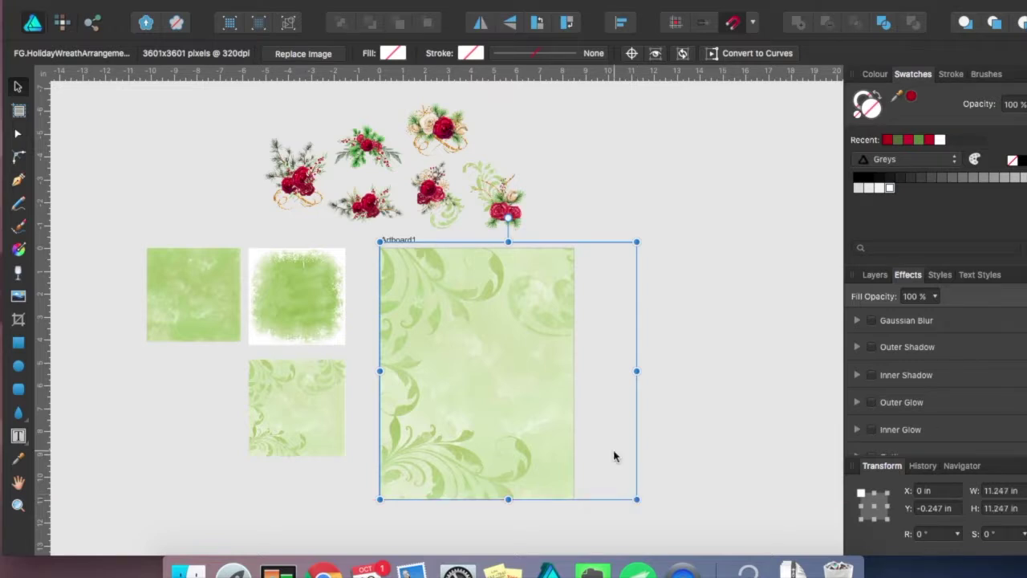
Nudge the flourish background down to a Y position of about -0.087 in so it covers the page's full height.
key(Down)
key(Down)
key(Down)
key(Down)
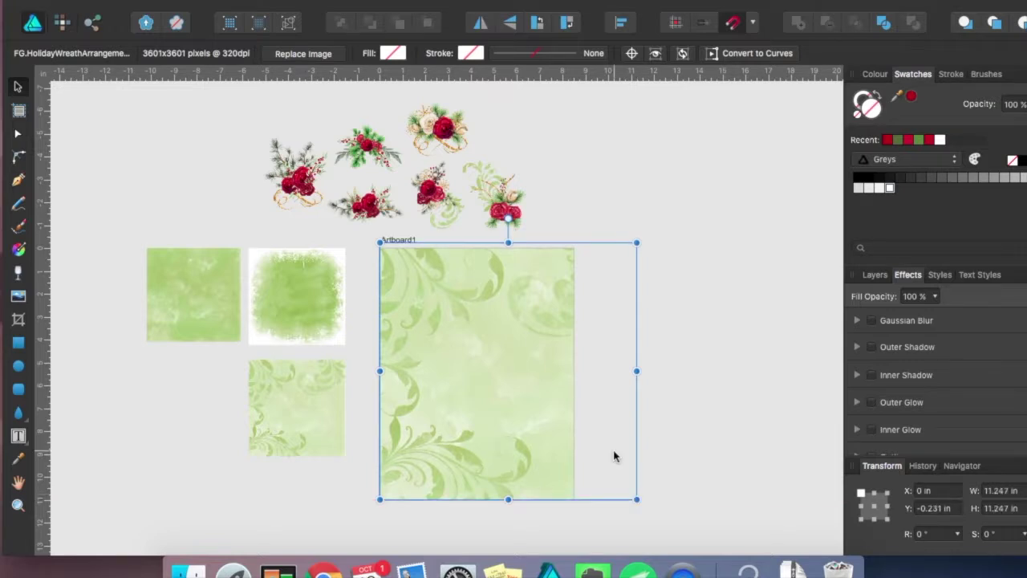
key(Down)
key(Down)
key(Down)
key(Down)
key(Down)
key(Down)
key(Down)
key(Down)
key(Down)
key(Down)
key(Down)
key(Down)
key(Down)
key(Down)
key(Down)
key(Down)
key(Down)
key(Down)
key(Down)
key(Down)
key(Down)
key(Down)
key(Down)
key(Down)
key(Down)
key(Down)
key(Down)
key(Down)
key(Down)
key(Down)
key(Down)
key(Down)
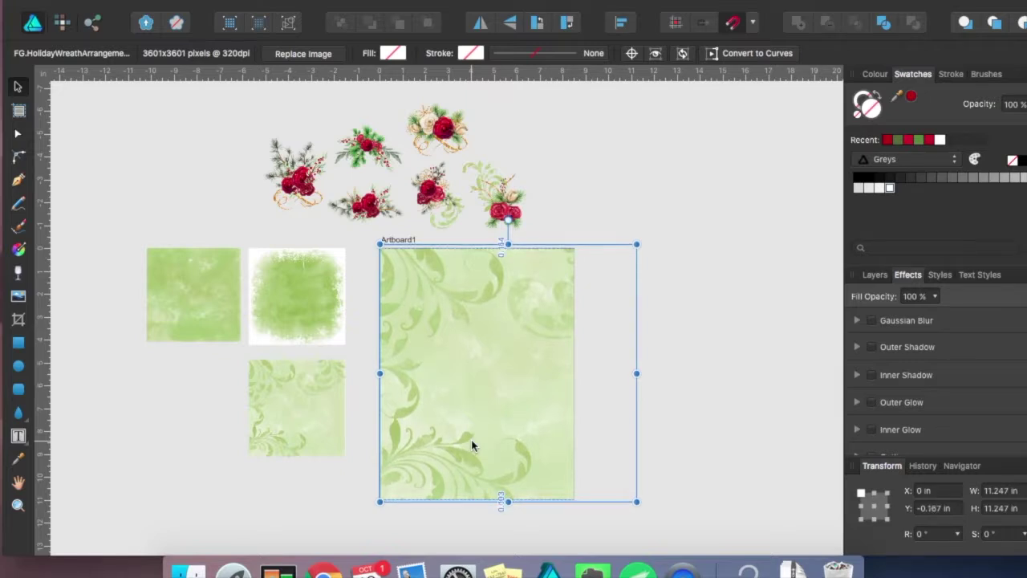
key(Down)
key(Down)
key(Down)
key(Down)
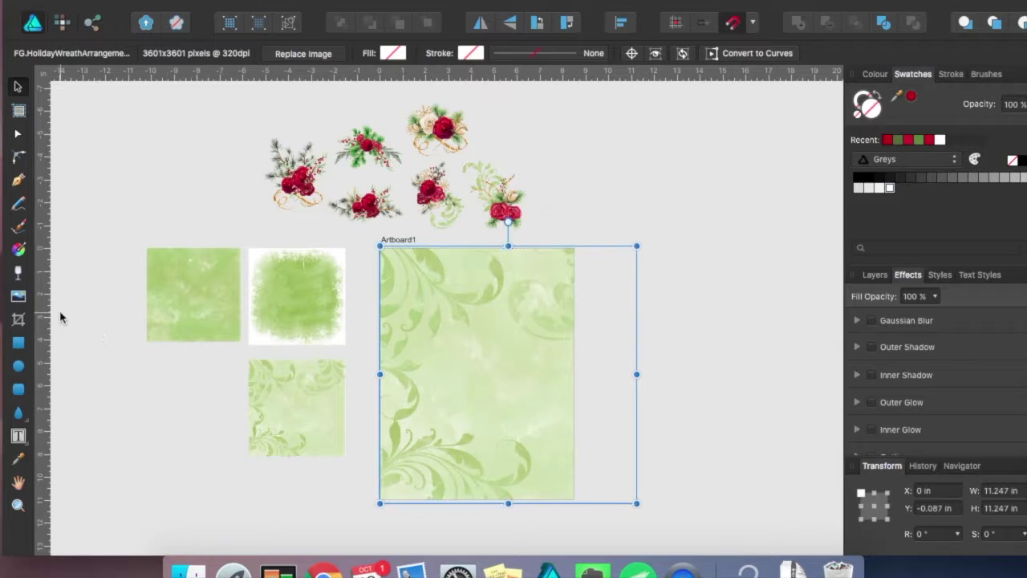
Crop the flourish background to the artboard's right and bottom edges, about 8.5 by 11.087 in.
click(18, 319)
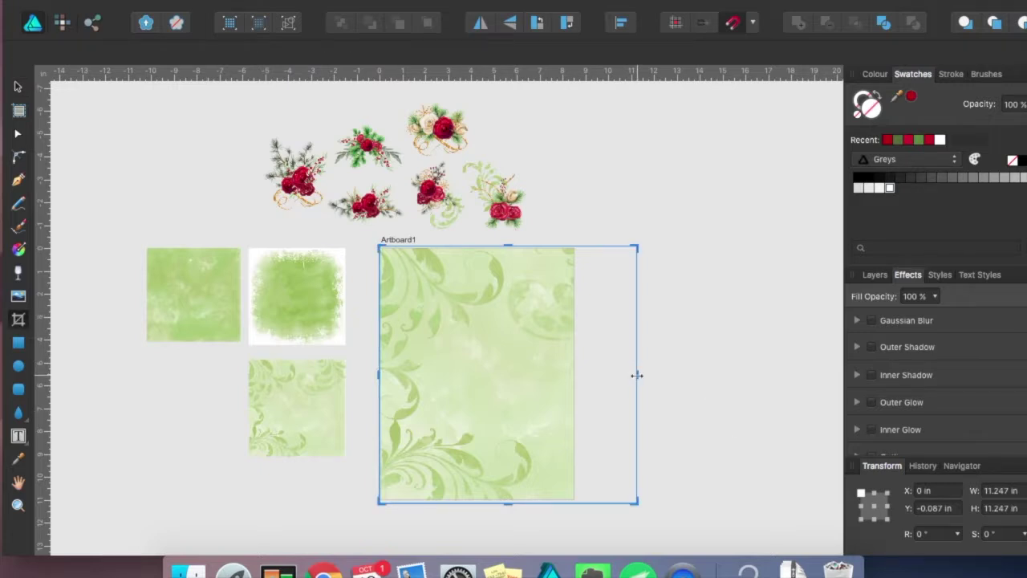
drag(637, 374, 575, 375)
drag(479, 503, 479, 499)
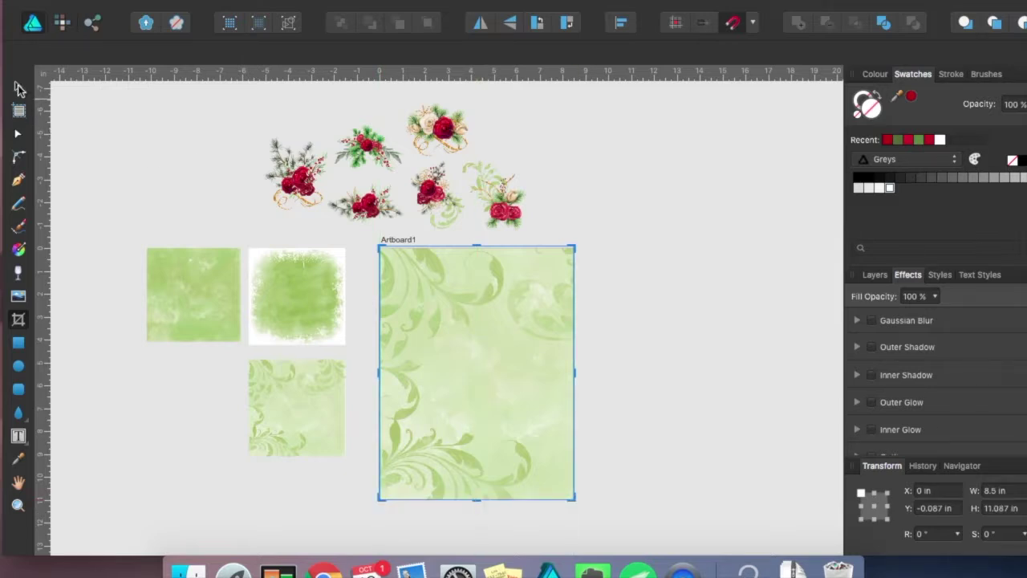
click(17, 86)
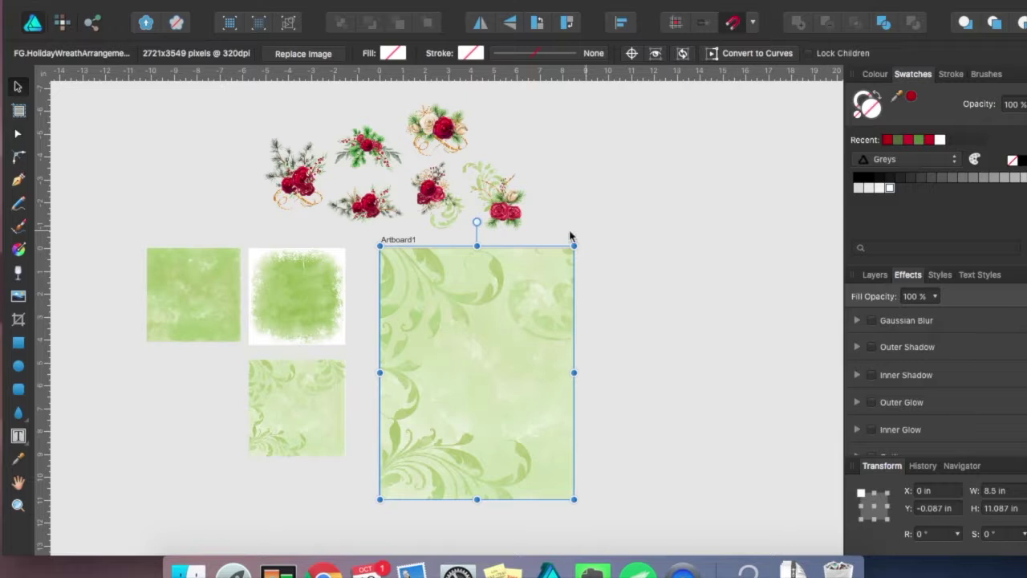
Place a copy of the wide red rose spray on the artboard and rotate it upright to about -90.7°.
click(374, 207)
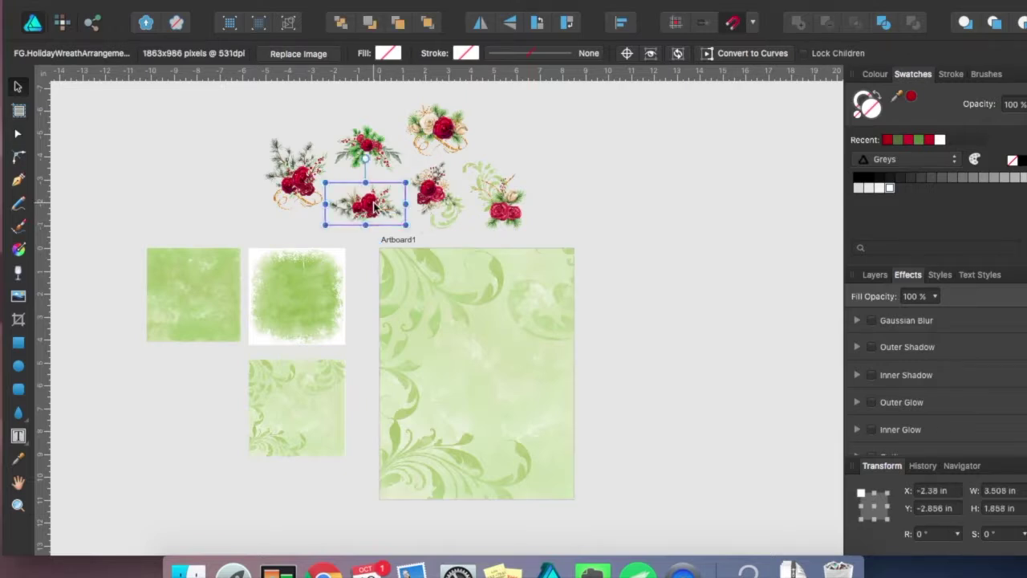
drag(374, 207, 460, 371)
drag(448, 322, 513, 368)
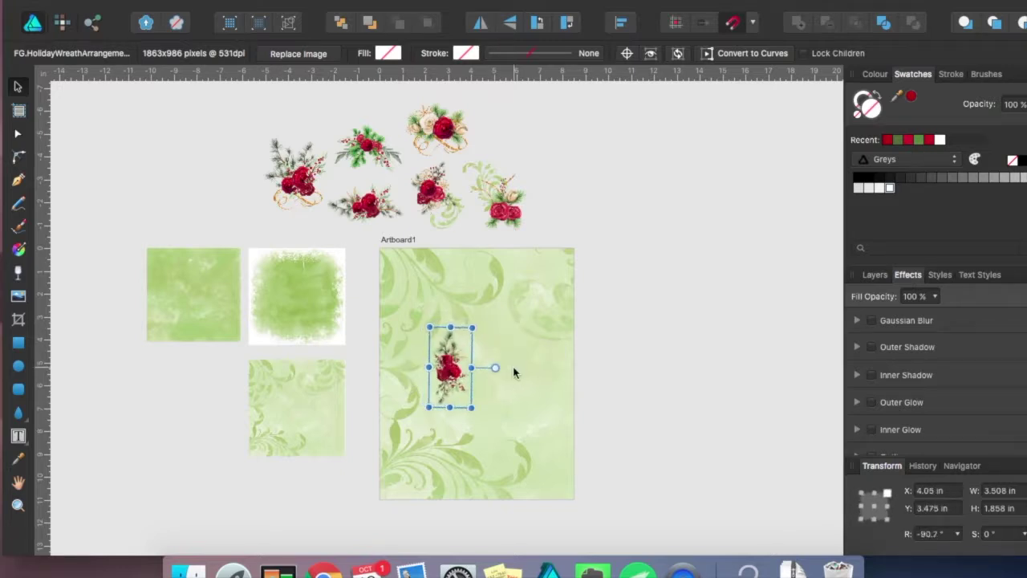
Enlarge the rose spray to about 9.275 by 4.912 in and position it along the artboard's upper left edge.
drag(473, 408, 547, 518)
drag(489, 402, 429, 319)
drag(472, 438, 485, 461)
drag(433, 333, 417, 337)
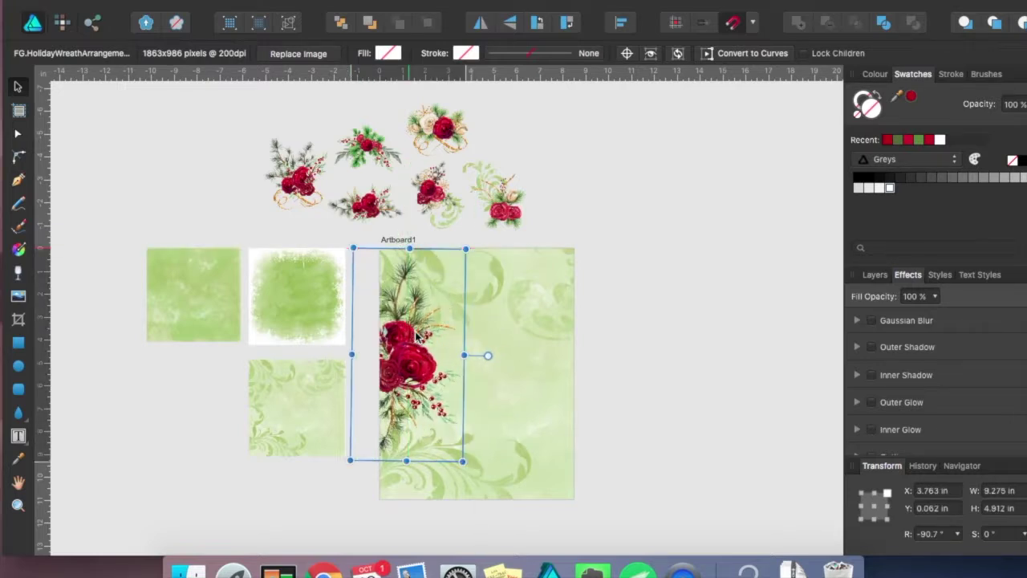
mouse_move(418, 337)
mouse_down()
mouse_move(425, 342)
mouse_move(425, 326)
mouse_up()
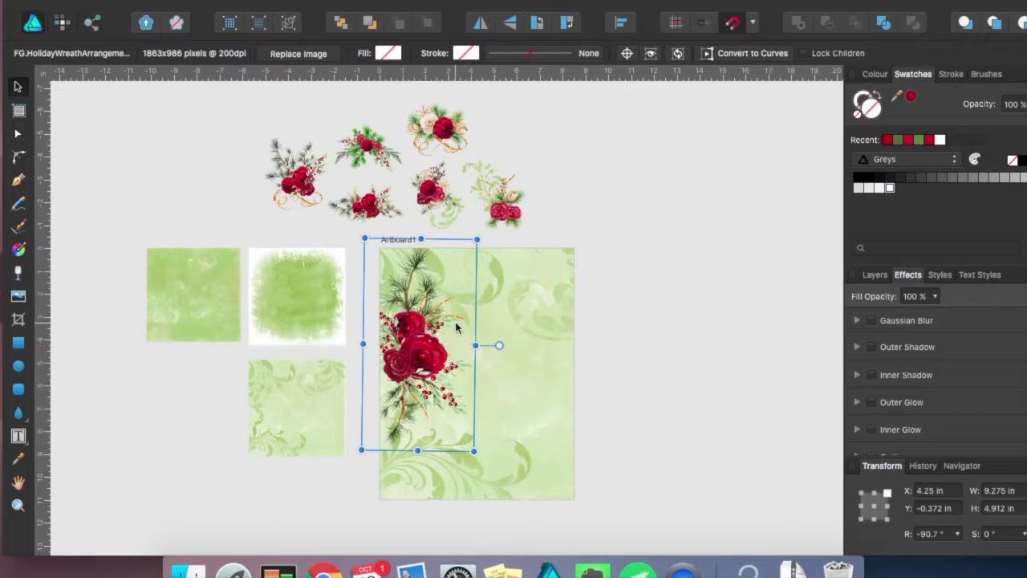
drag(499, 345, 499, 345)
click(684, 356)
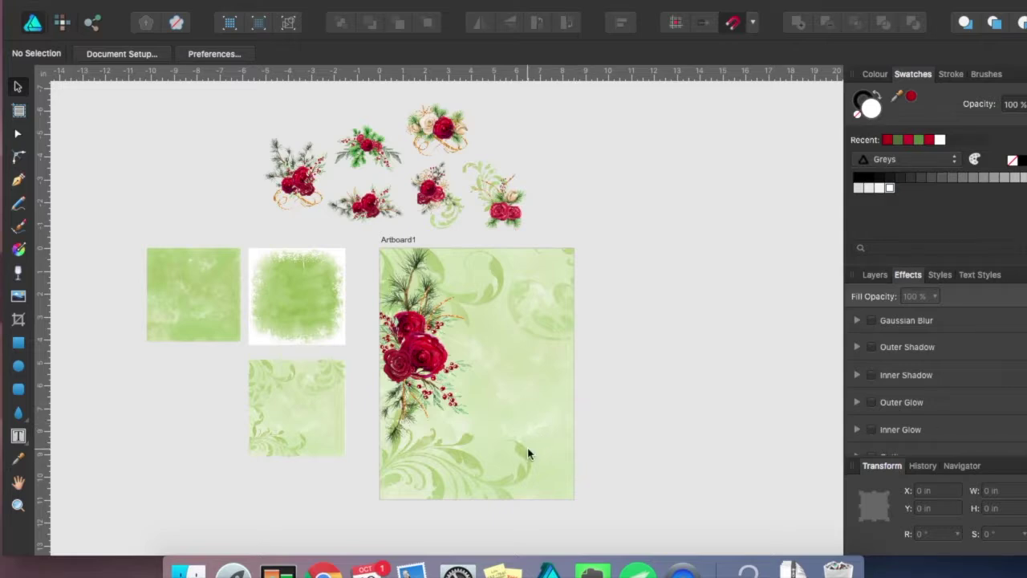
Duplicate the rose spray beside the artboard and crop the copy to its upper pine sprig, about 2.986 by 4.282 in.
click(411, 343)
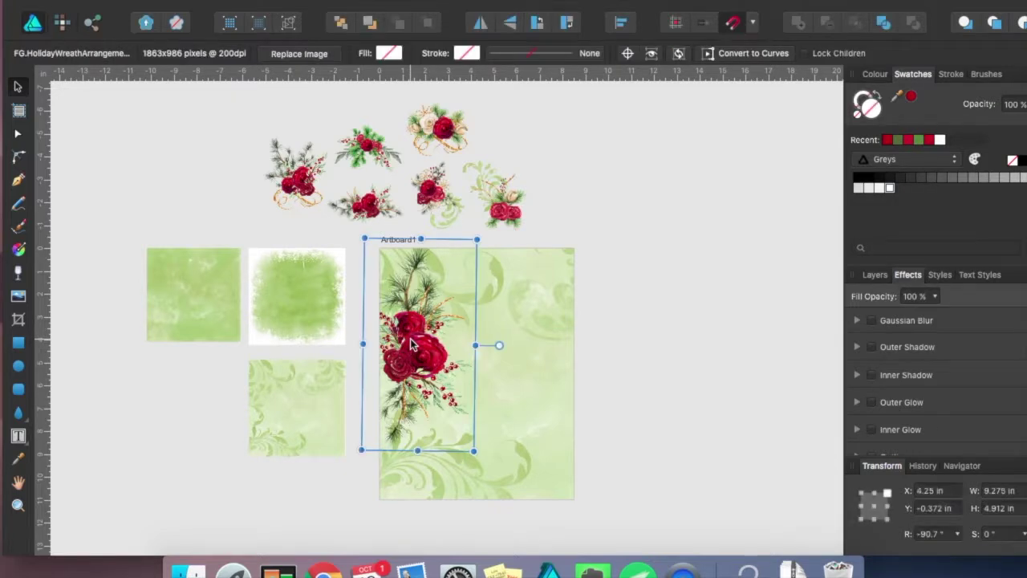
drag(411, 343, 682, 373)
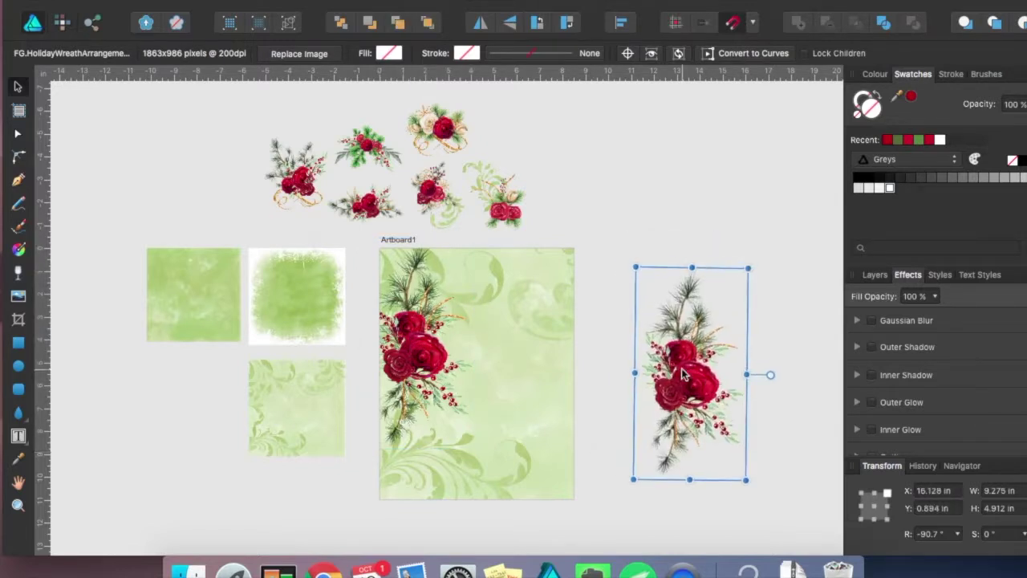
click(18, 321)
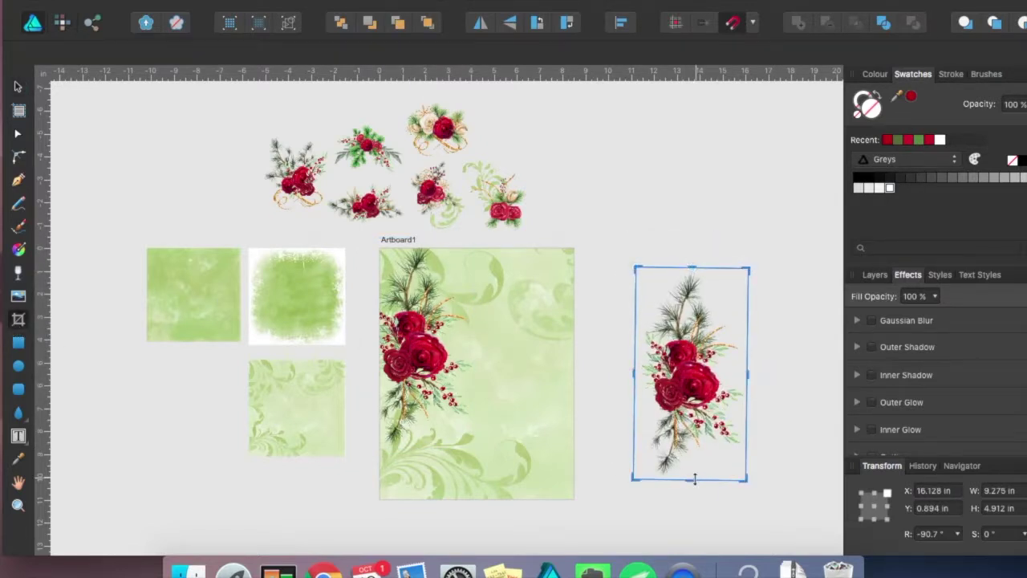
drag(674, 479, 673, 335)
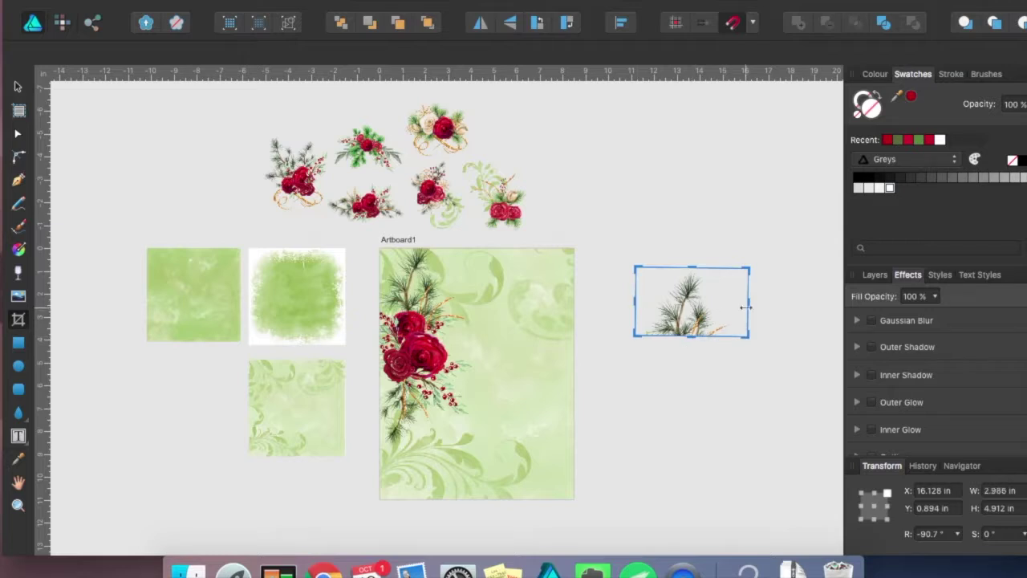
drag(749, 303, 734, 304)
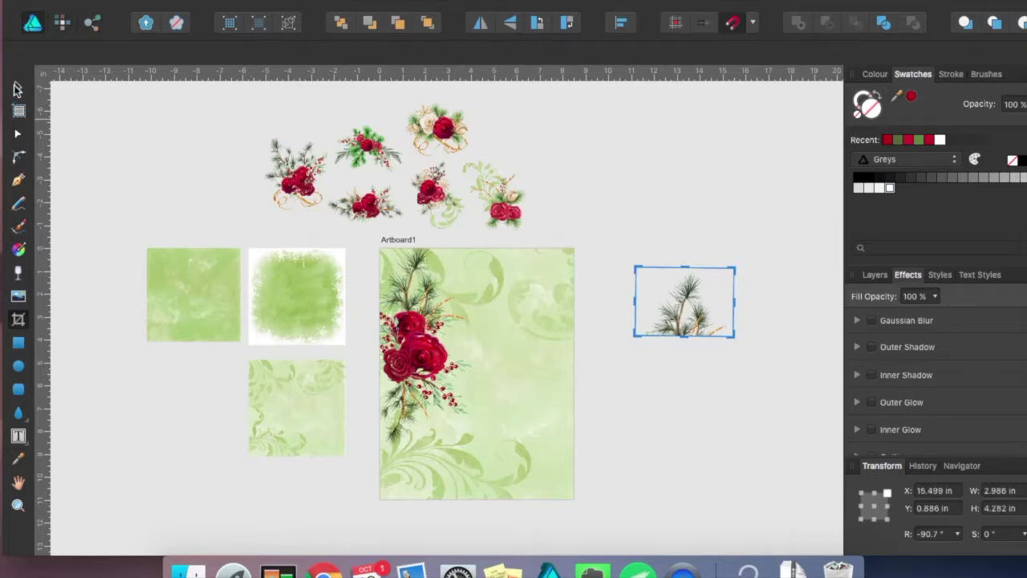
click(18, 87)
Place the cropped pine sprig in the artboard's bottom-right corner and slightly reduce its size.
drag(699, 321, 573, 464)
drag(503, 418, 516, 426)
drag(549, 484, 546, 484)
click(642, 463)
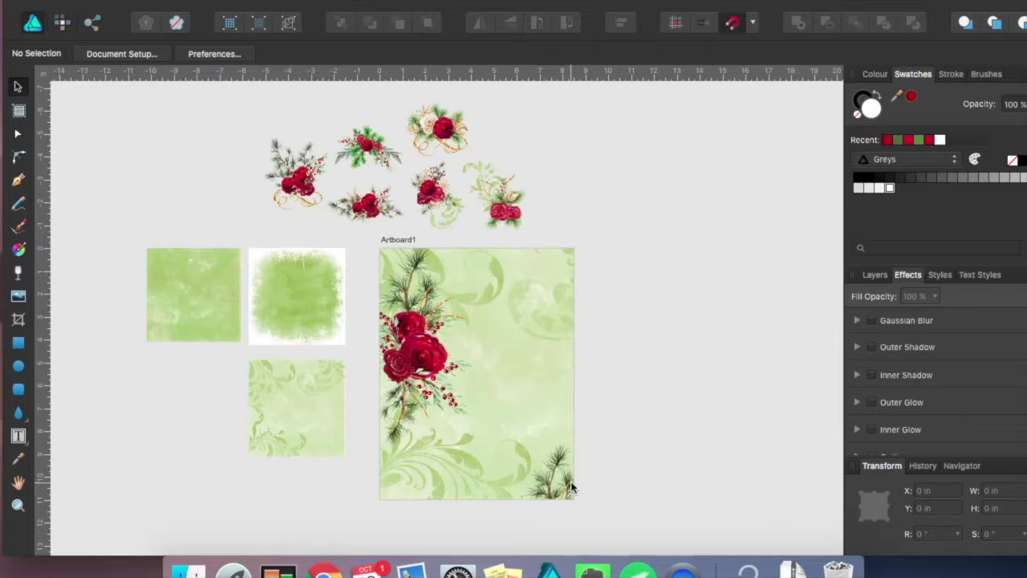
Create a text frame about 5.43 by 1.534 in to the right of the upper roses and enter "Holiday".
click(19, 438)
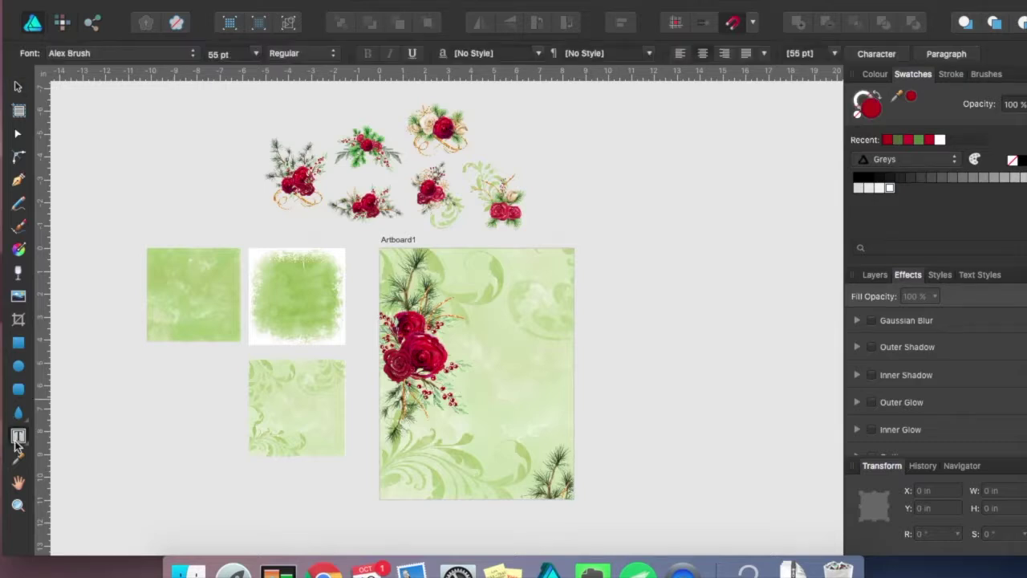
drag(379, 297, 575, 331)
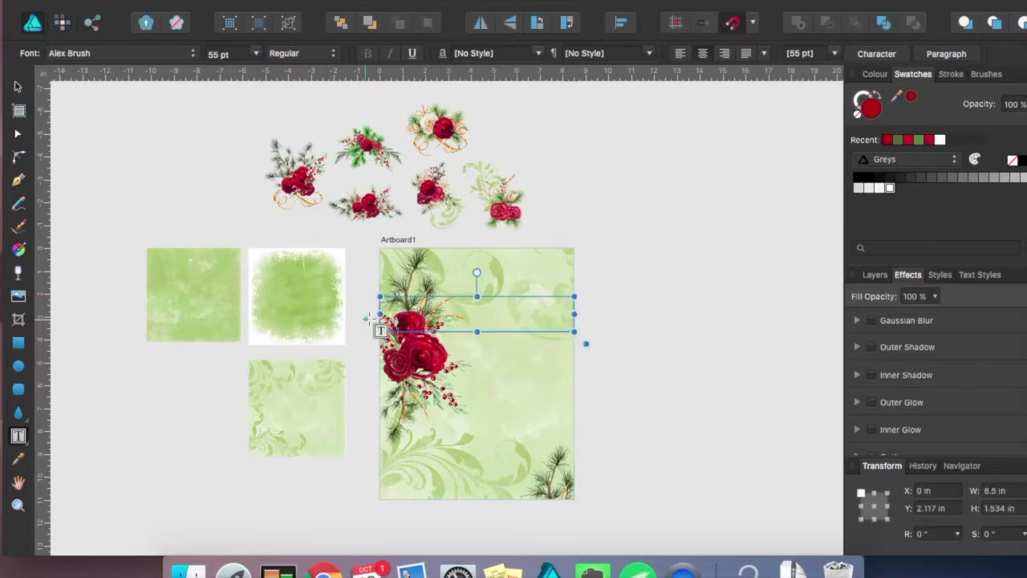
drag(380, 314, 450, 315)
text(Holid)
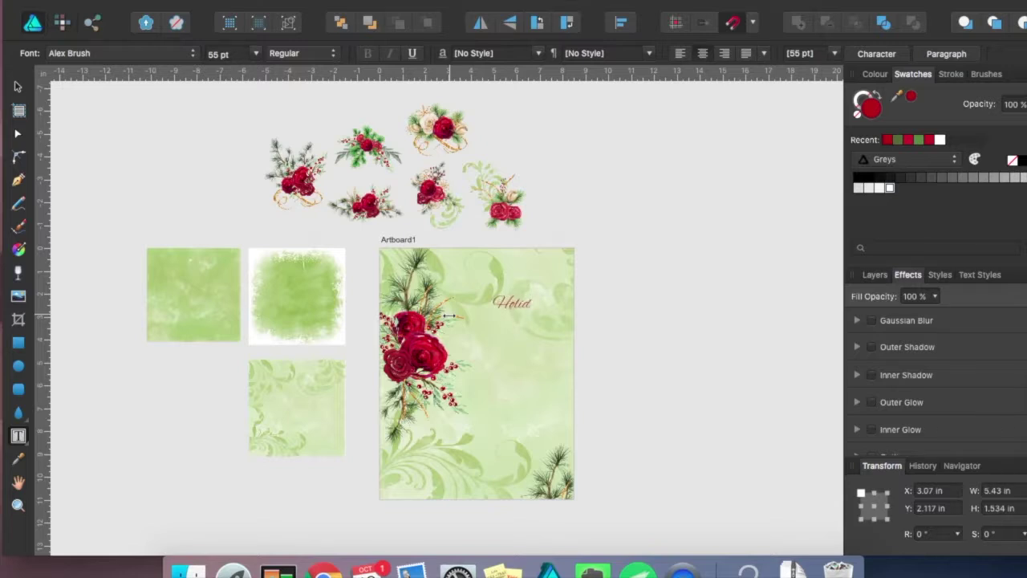
text(ay)
Set the font of the word "Holiday" to Bell MT.
double_click(549, 306)
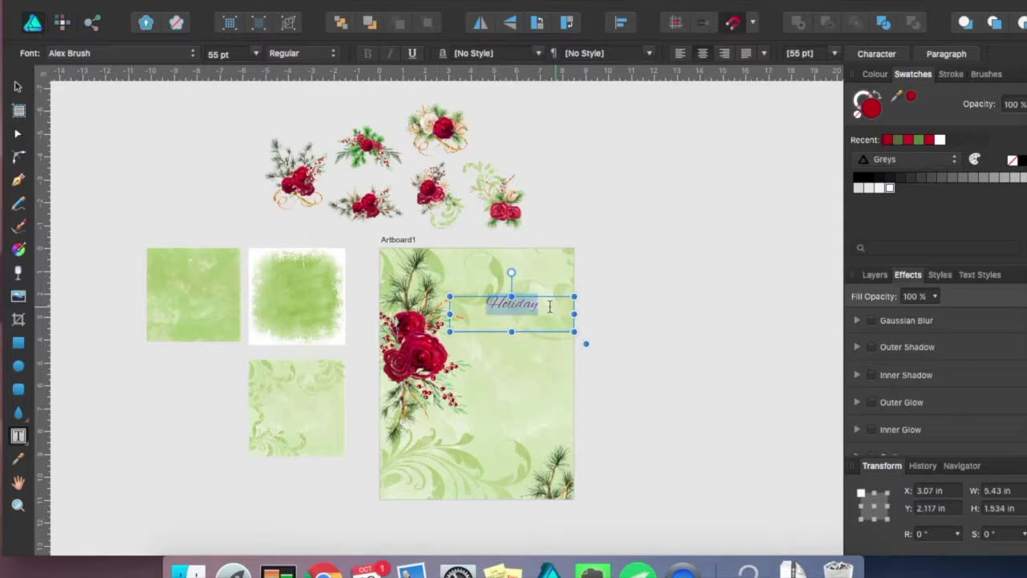
click(193, 59)
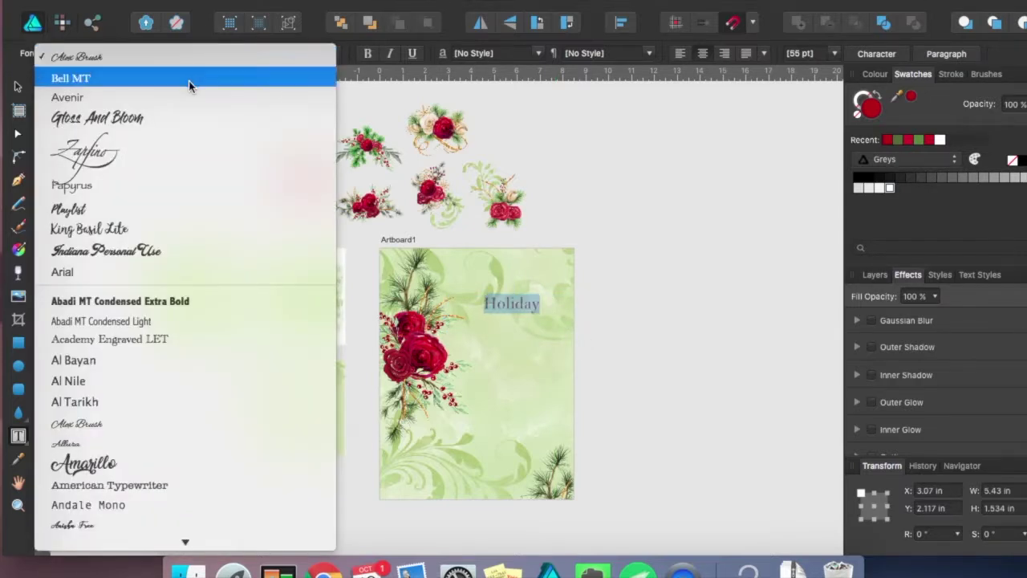
click(189, 80)
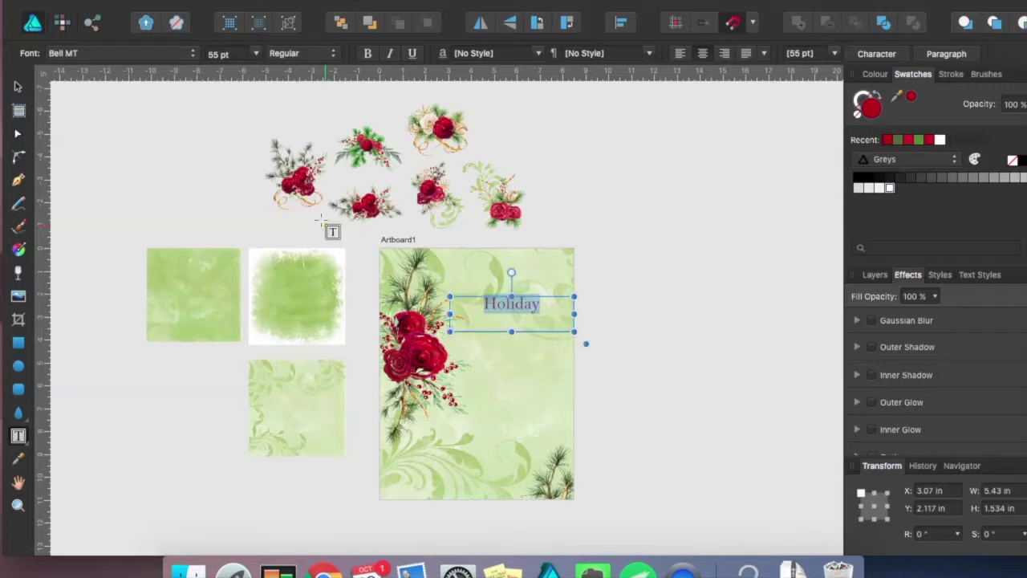
Recolour the word "Holiday" with the dark green sampled from the pine sprig above the roses.
click(424, 275)
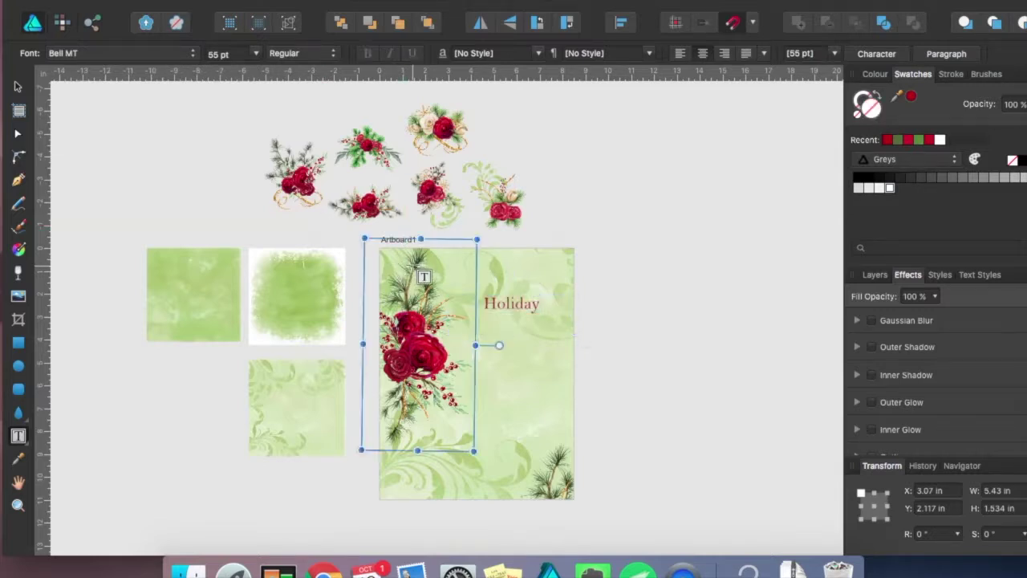
click(496, 308)
double_click(497, 307)
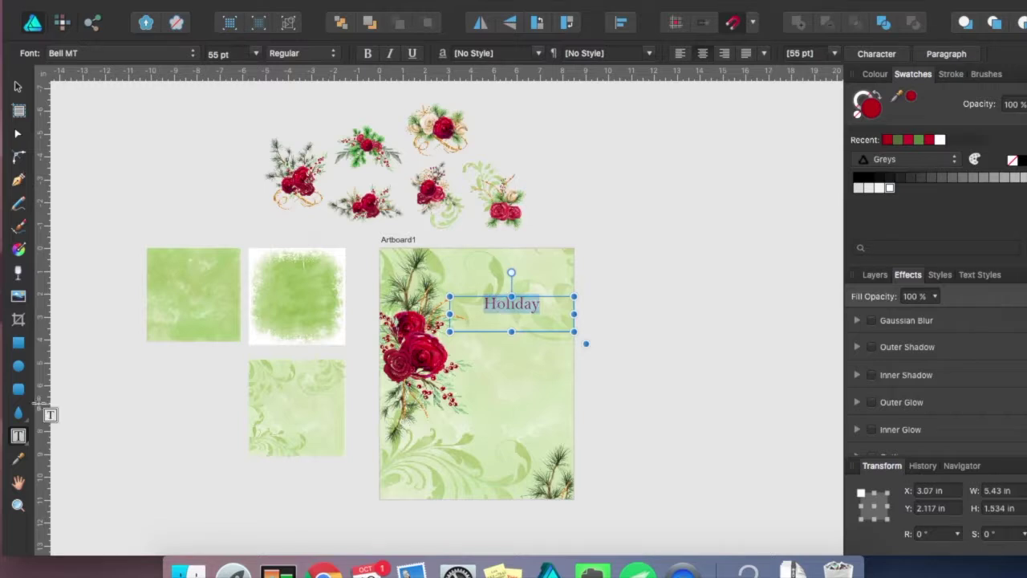
click(18, 461)
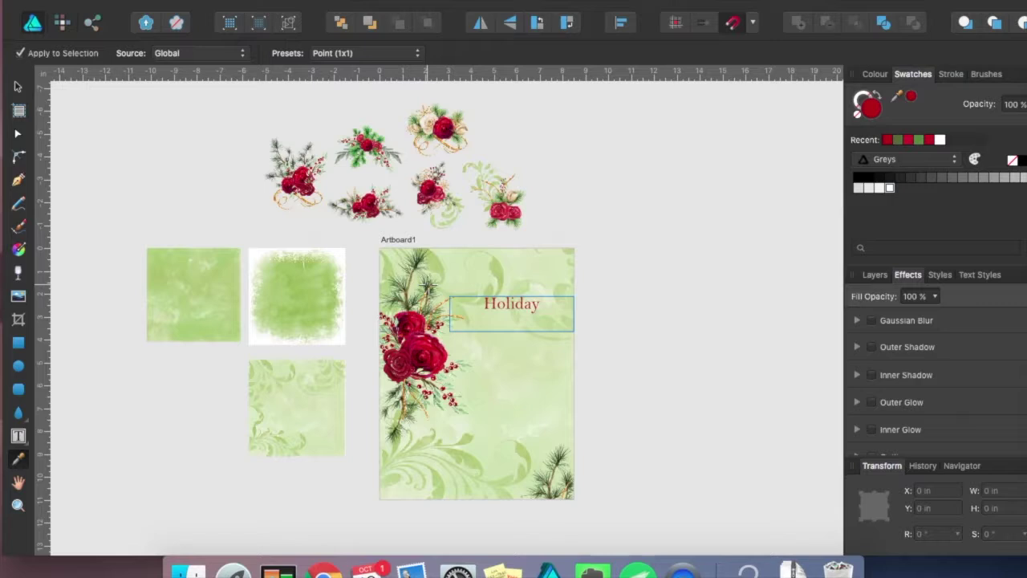
click(423, 283)
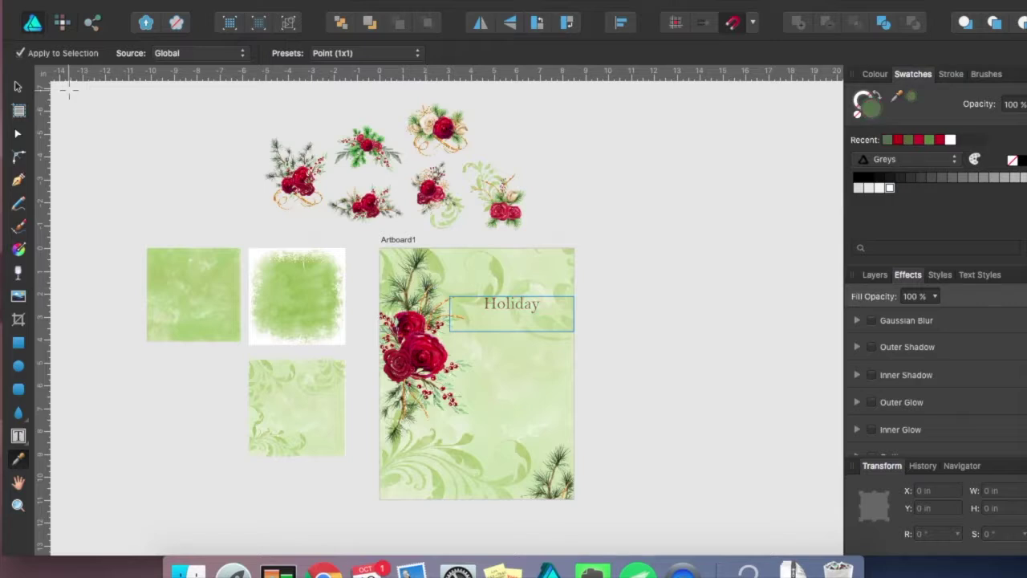
Set the font size of the word "Holiday" to 60 pt.
click(19, 87)
double_click(545, 313)
key(super+a)
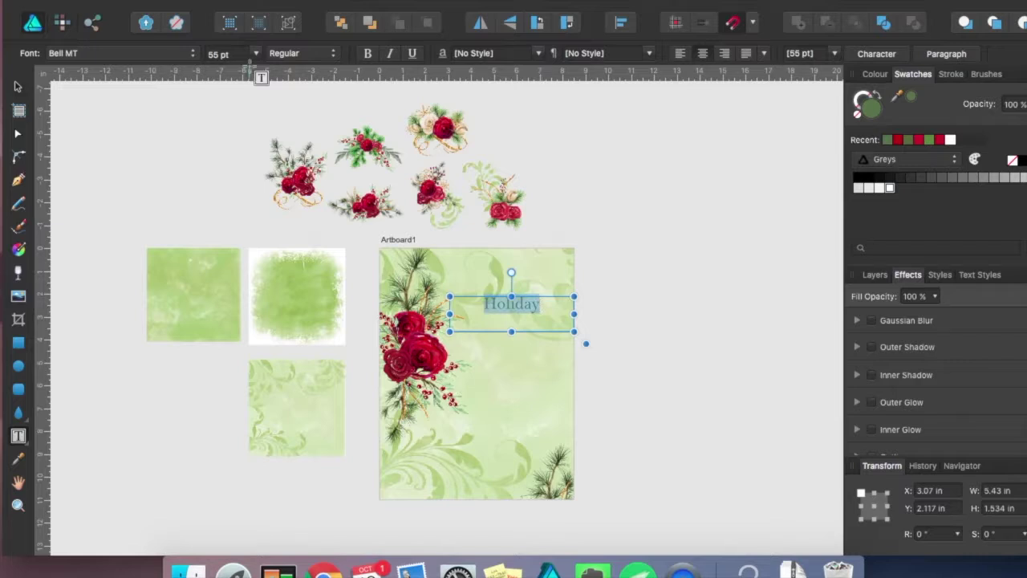
click(216, 54)
text(60)
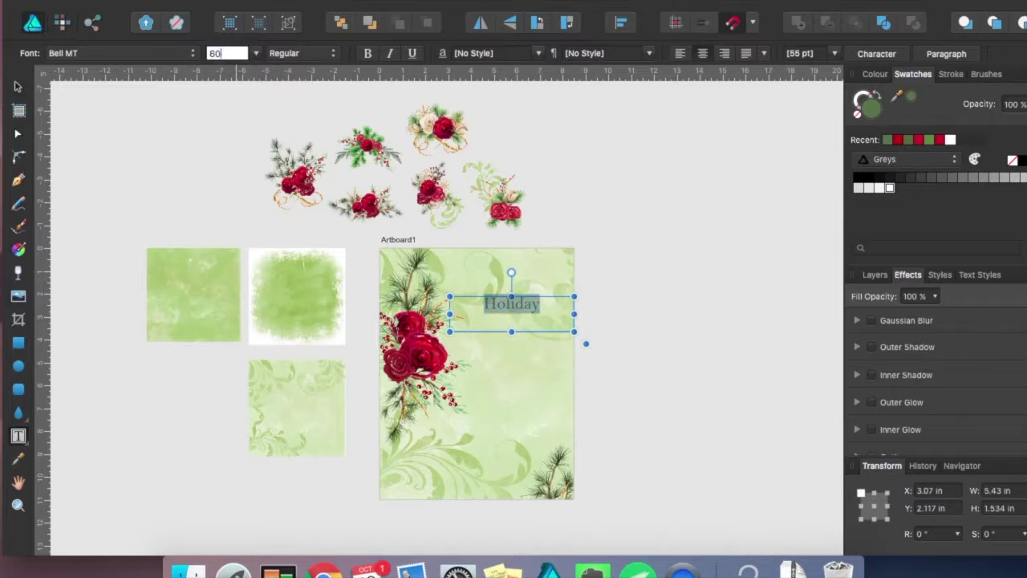
key(Return)
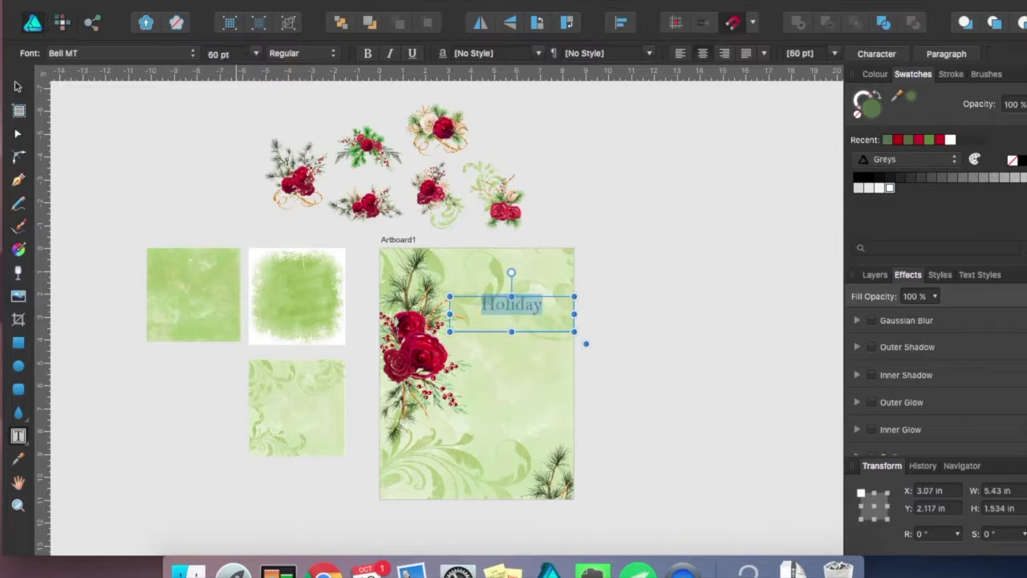
Move the "Holiday" frame to about X 2.784 in, Y 2.701 in and shorten it to about 0.9 in high.
click(18, 86)
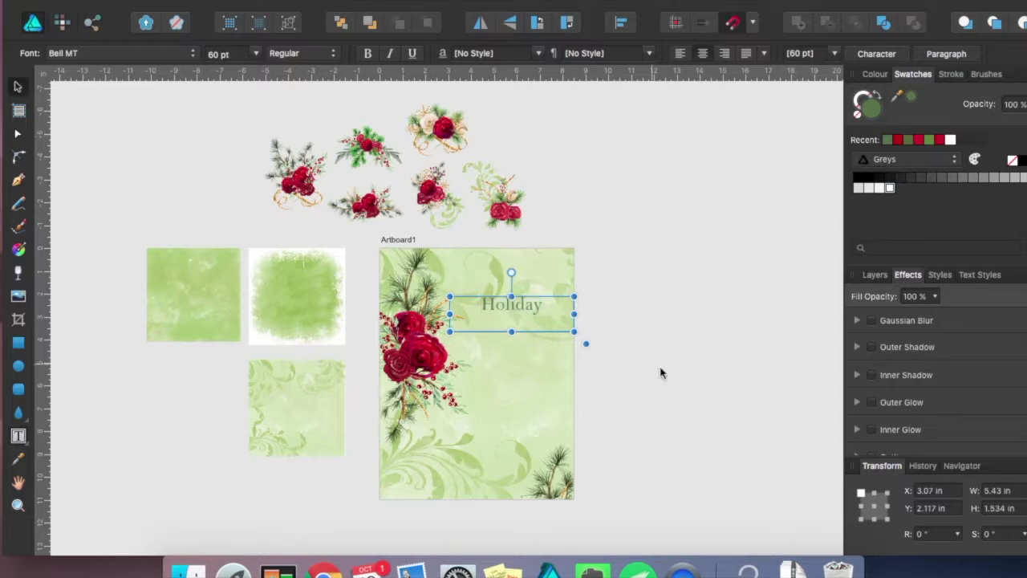
key(super+plus)
drag(614, 323, 605, 347)
drag(573, 378, 572, 350)
scroll(738, 415, down, 2)
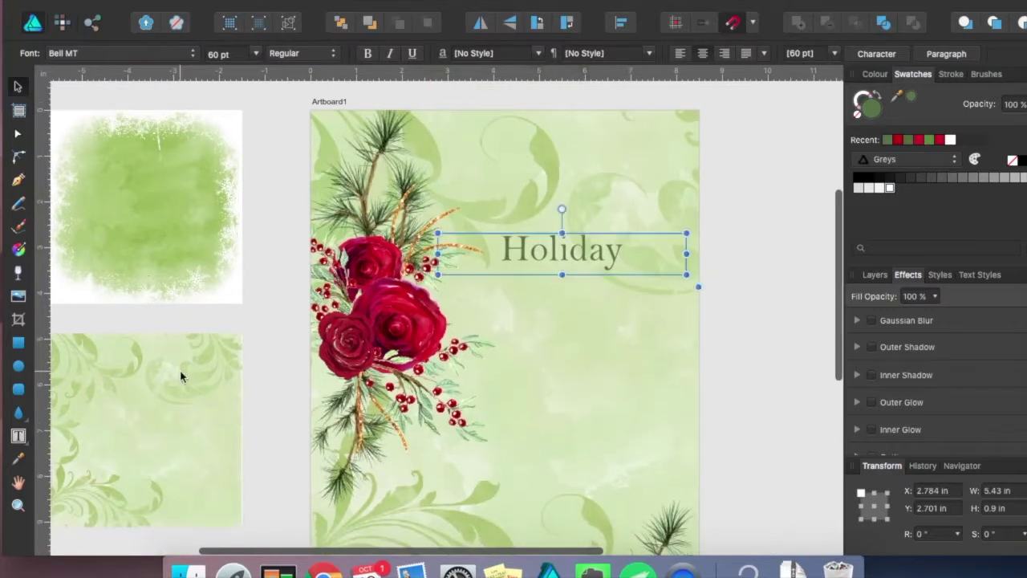
Create a text frame about 5.43 by 1.538 in directly below the "Holiday" frame, aligned with its sides, and enter "Party".
click(18, 436)
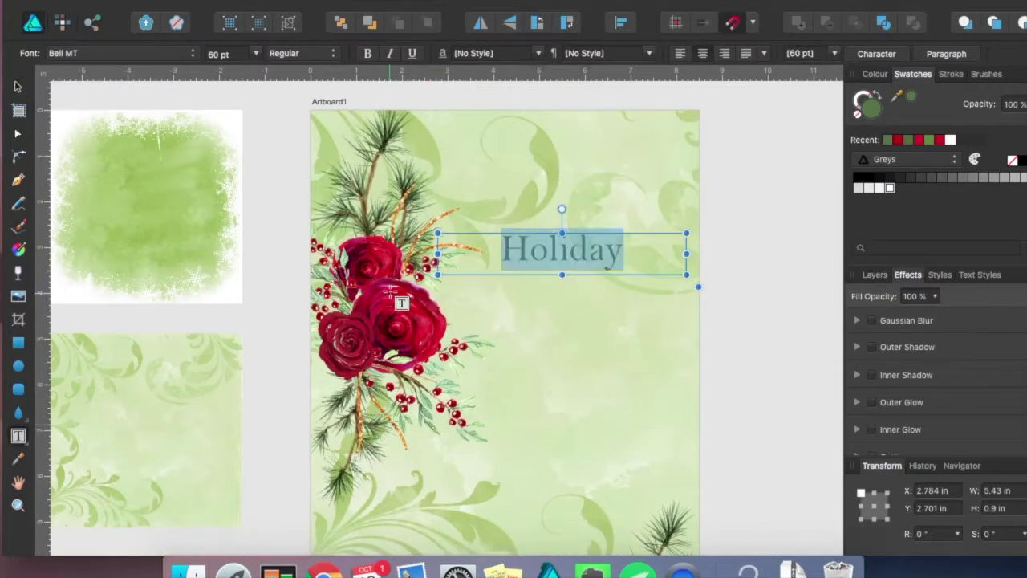
drag(438, 291, 684, 362)
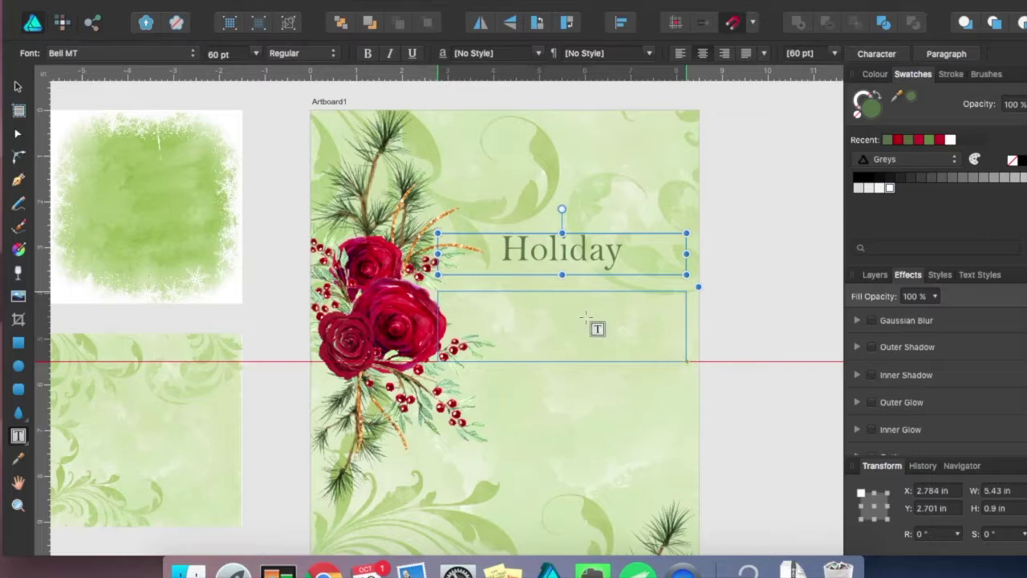
click(509, 311)
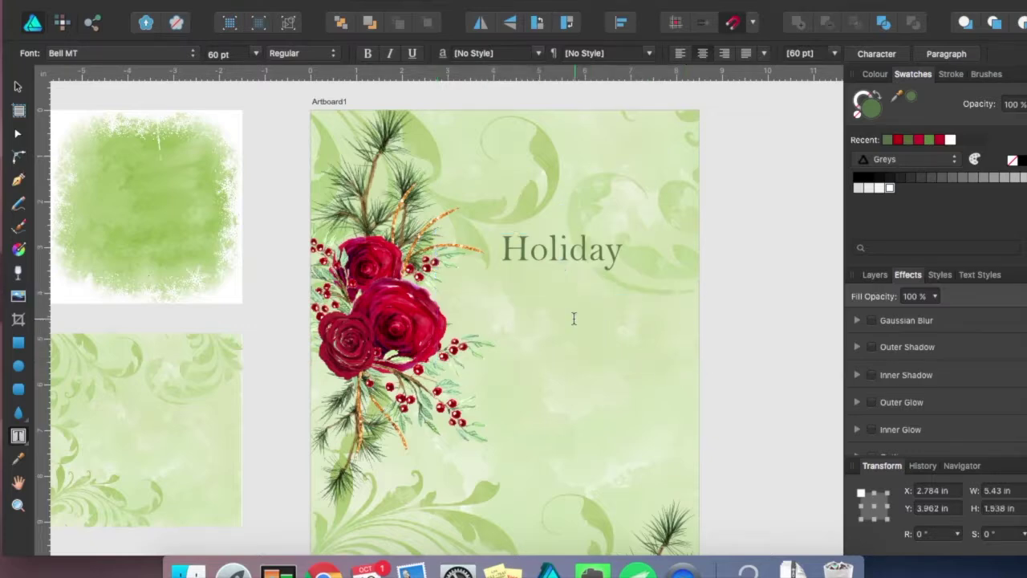
text(Pa )
text(ty)
key(BackSpace)
key(BackSpace)
text(rty)
key(Escape)
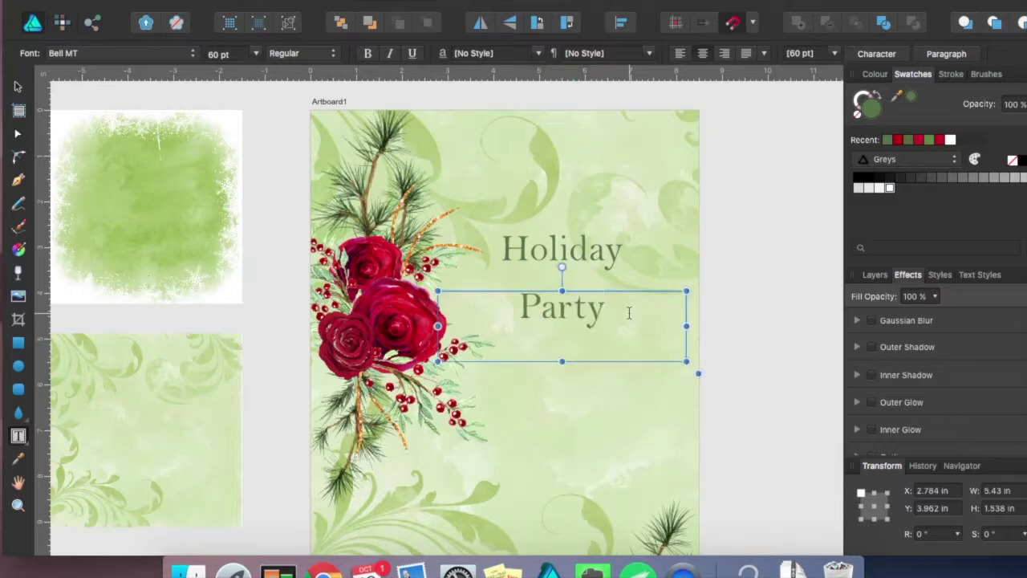
Set the font of the word "Party" to Alex Brush.
double_click(482, 309)
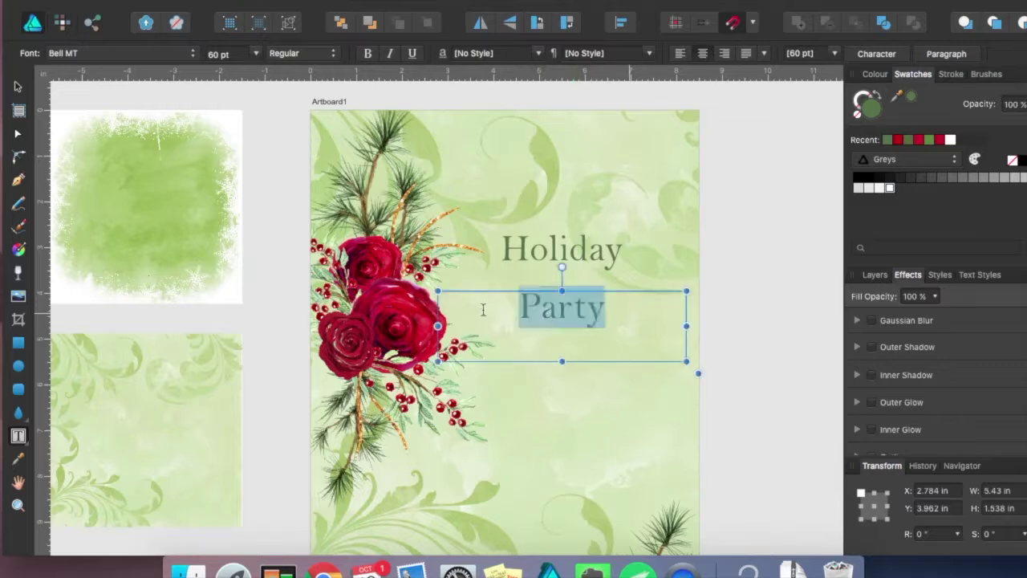
click(193, 56)
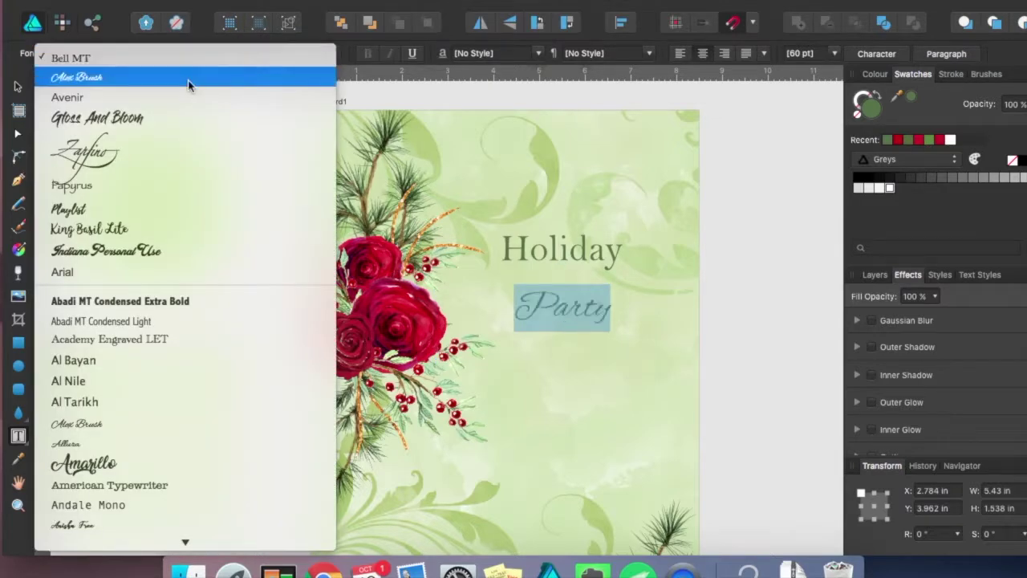
click(191, 77)
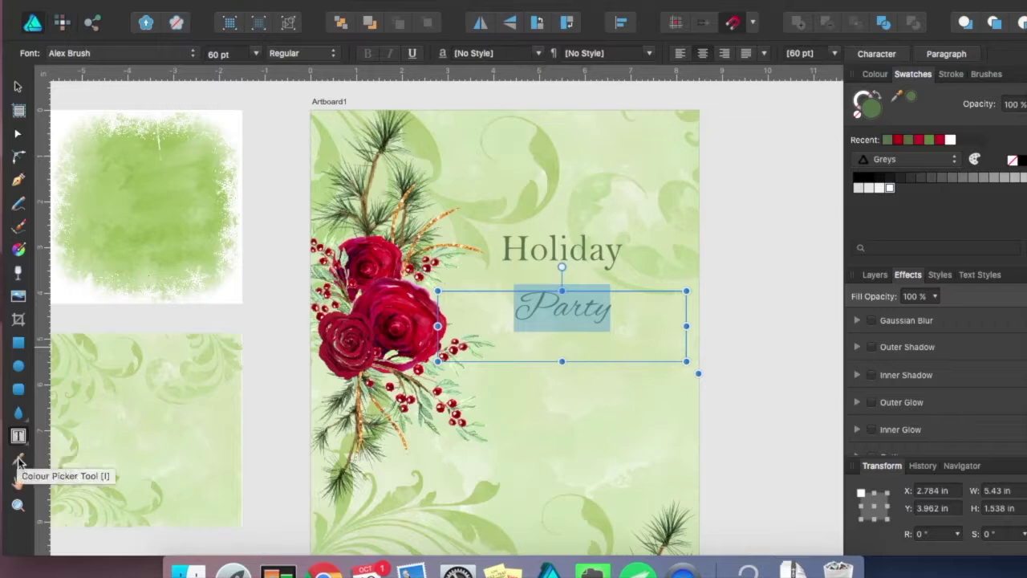
Recolour the word "Party" with the red sampled from the large rose on the artboard.
click(18, 458)
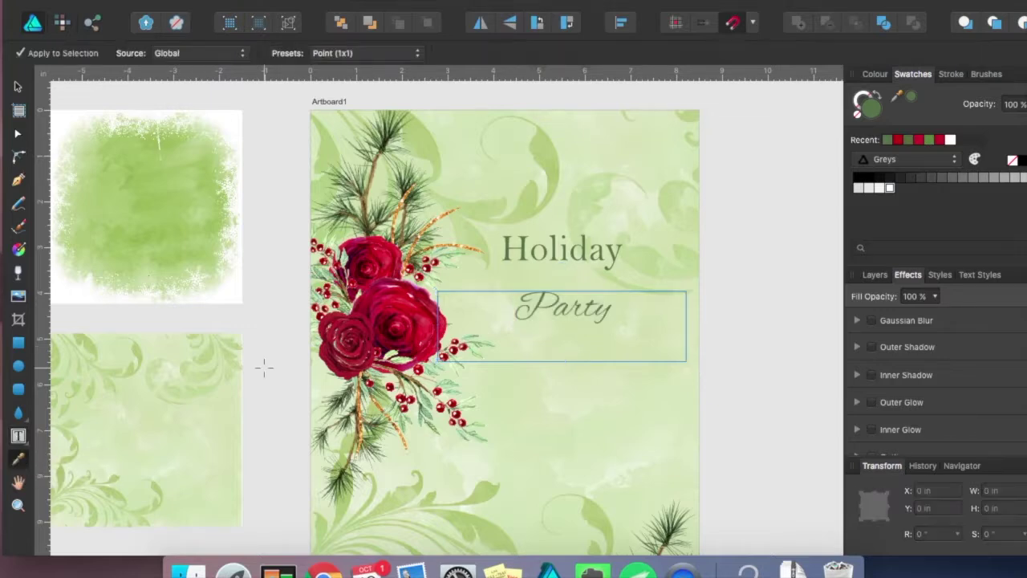
click(406, 293)
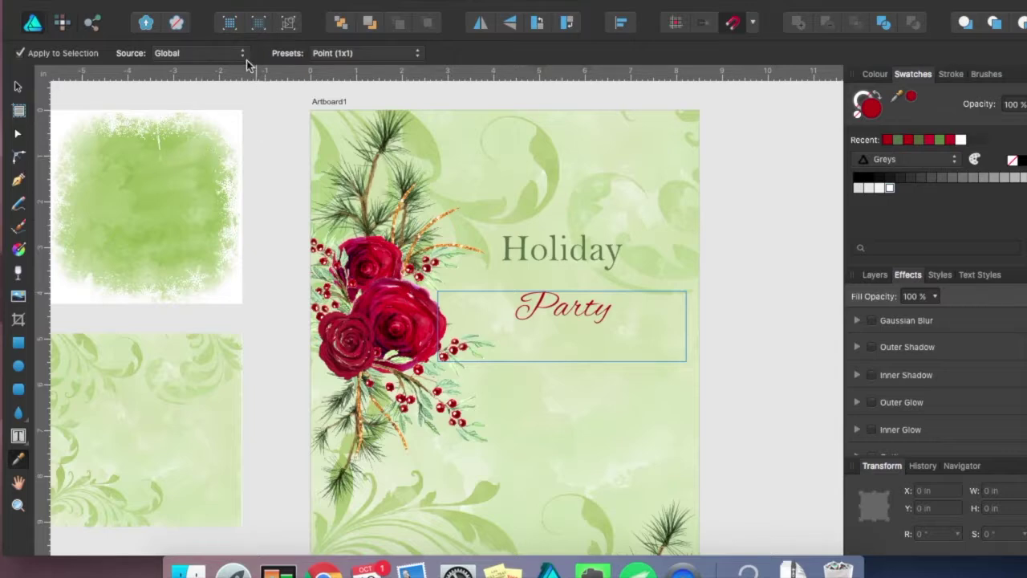
click(18, 86)
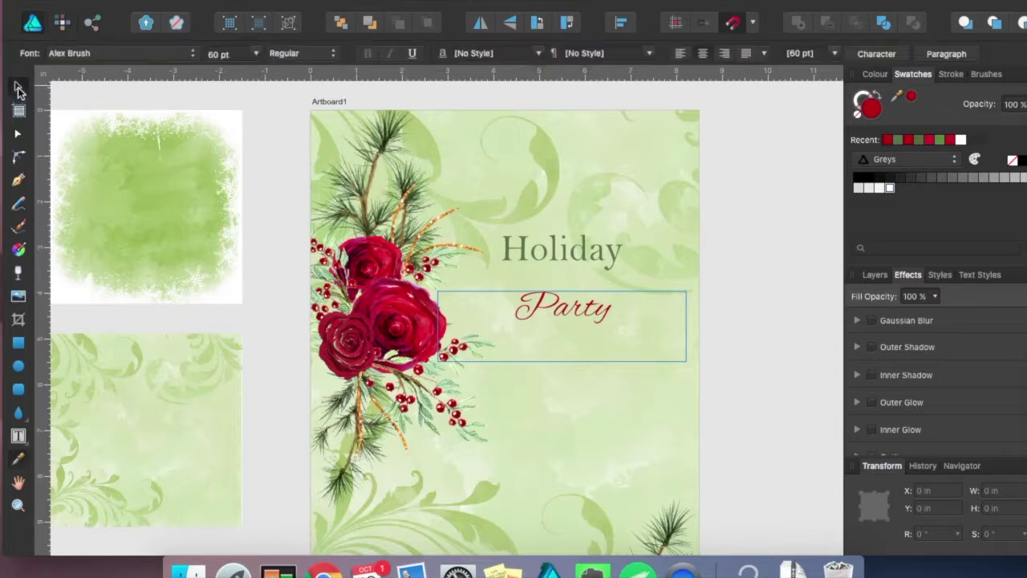
Set the font size of the word "Party" to 72 pt.
double_click(587, 307)
click(586, 306)
double_click(586, 305)
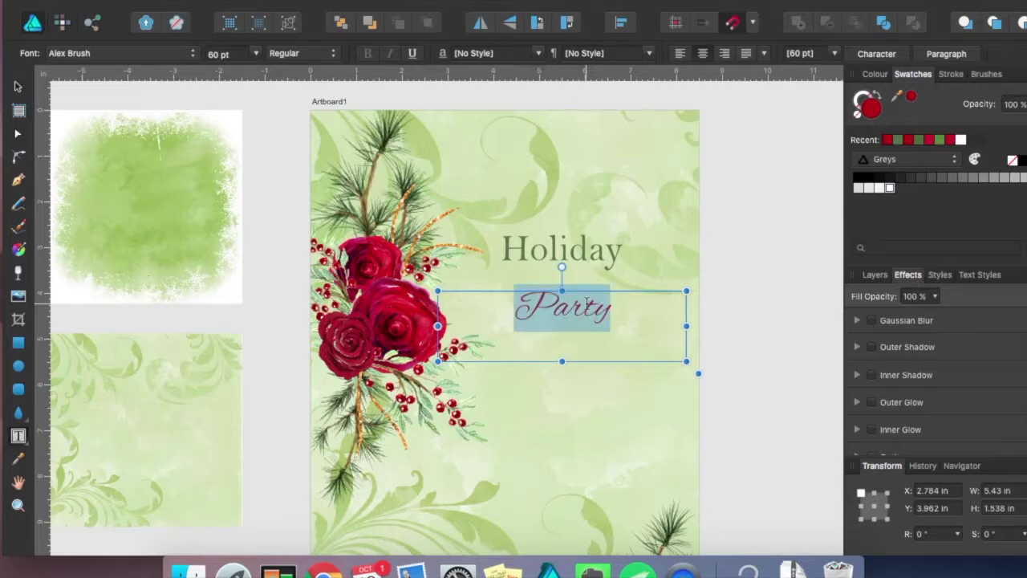
click(217, 53)
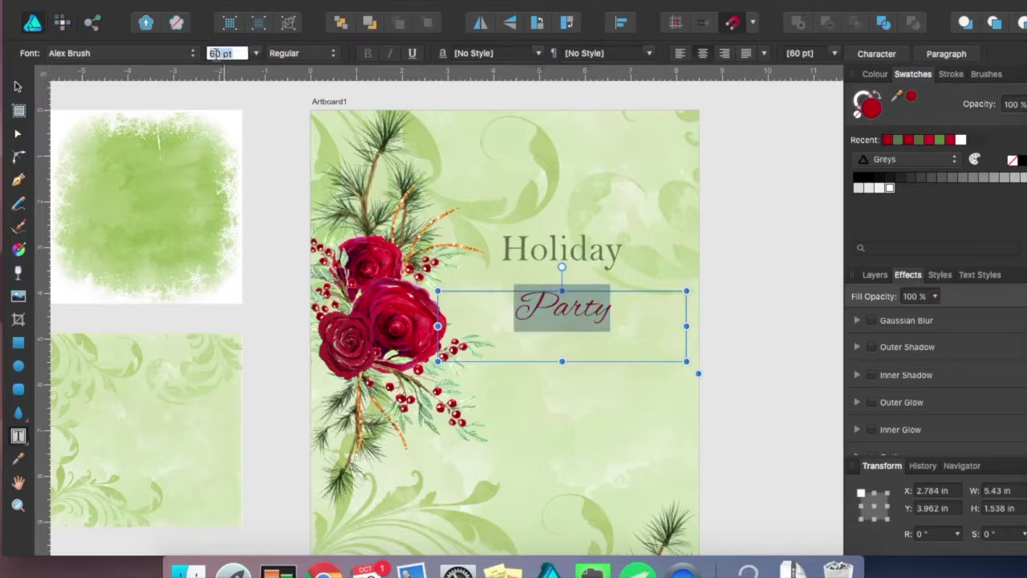
text(72)
key(Return)
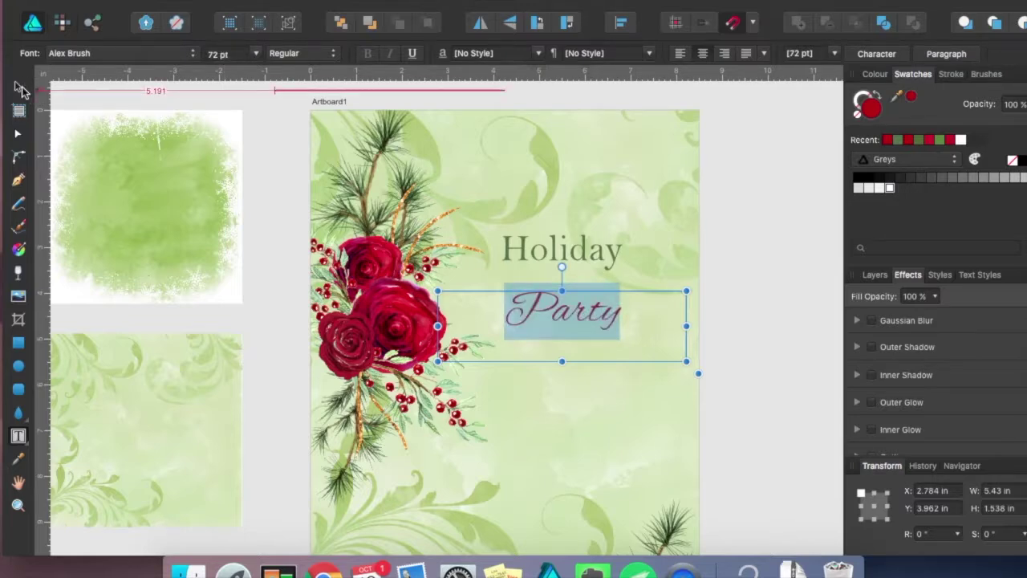
Move the "Party" frame straight up to about Y 3.316 in so the word sits just beneath "Holiday".
click(643, 315)
drag(612, 326, 612, 302)
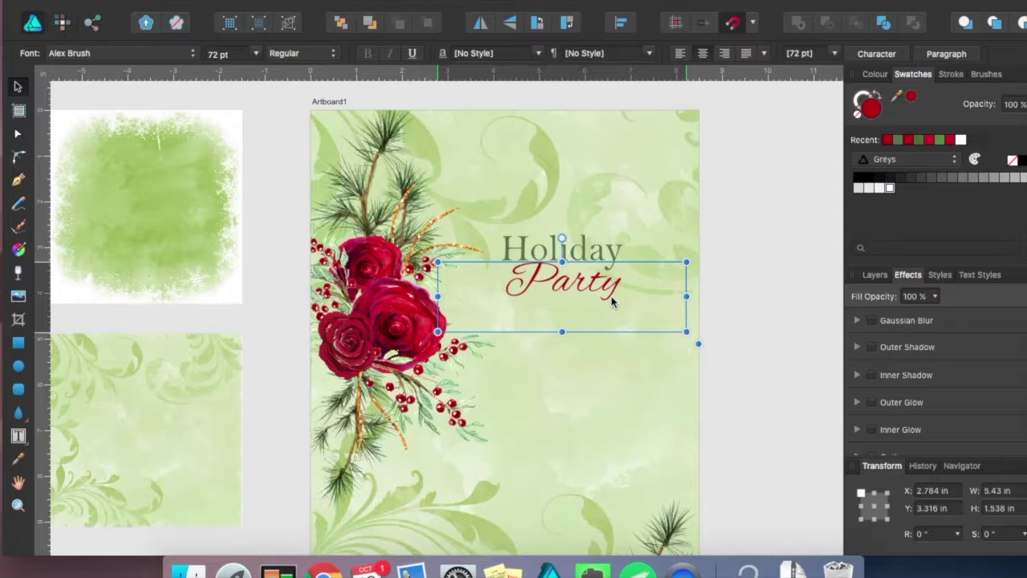
click(798, 255)
Enlarge the word "Party" to a font size of 80 pt and deselect the frame.
double_click(583, 290)
double_click(582, 290)
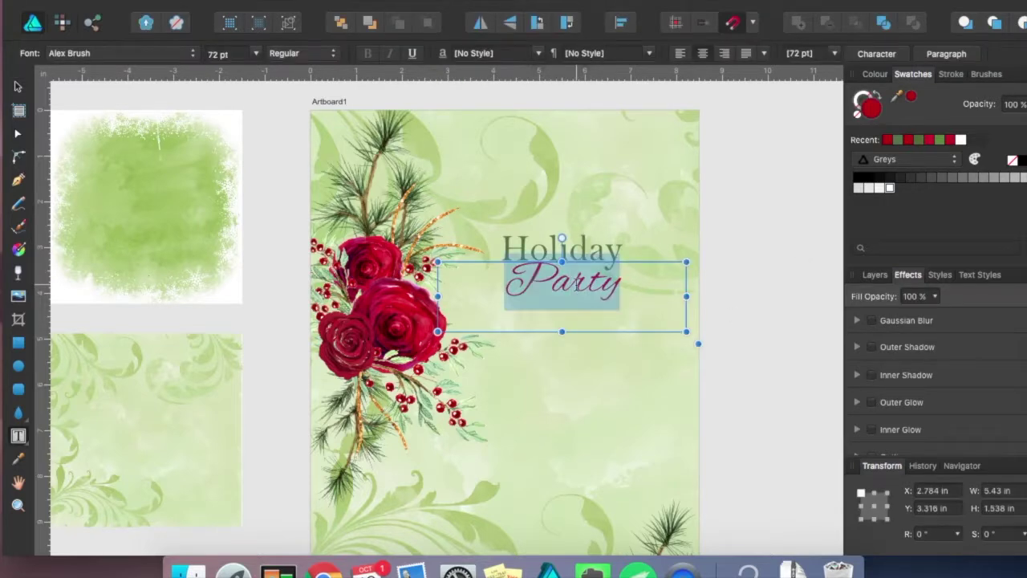
click(218, 54)
text(80)
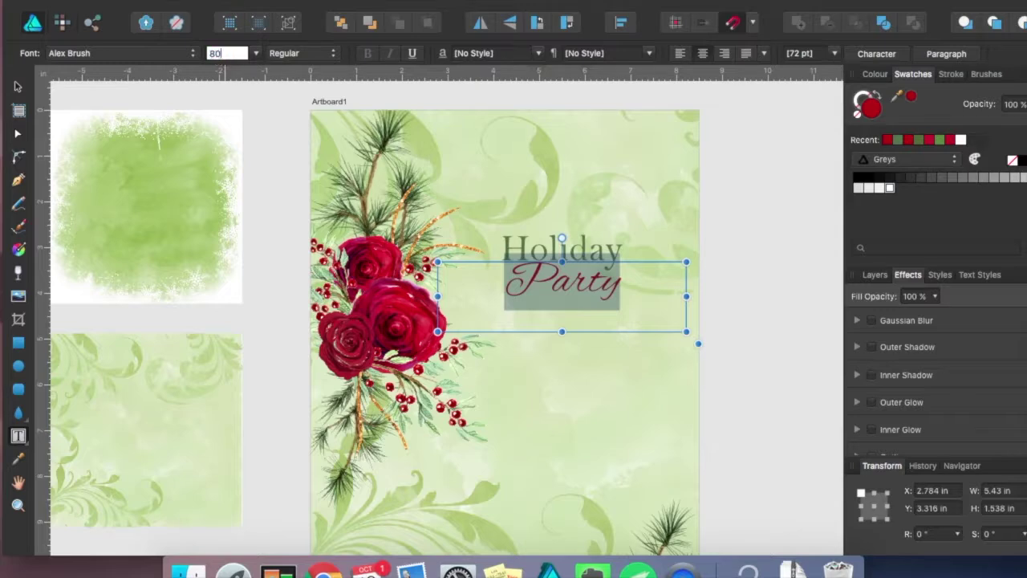
key(Return)
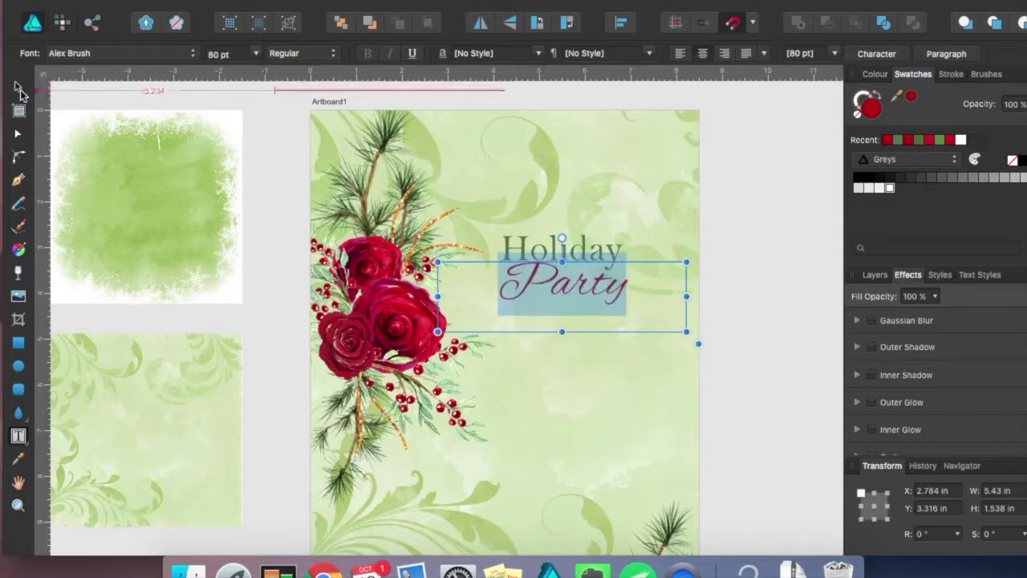
key(Escape)
click(717, 217)
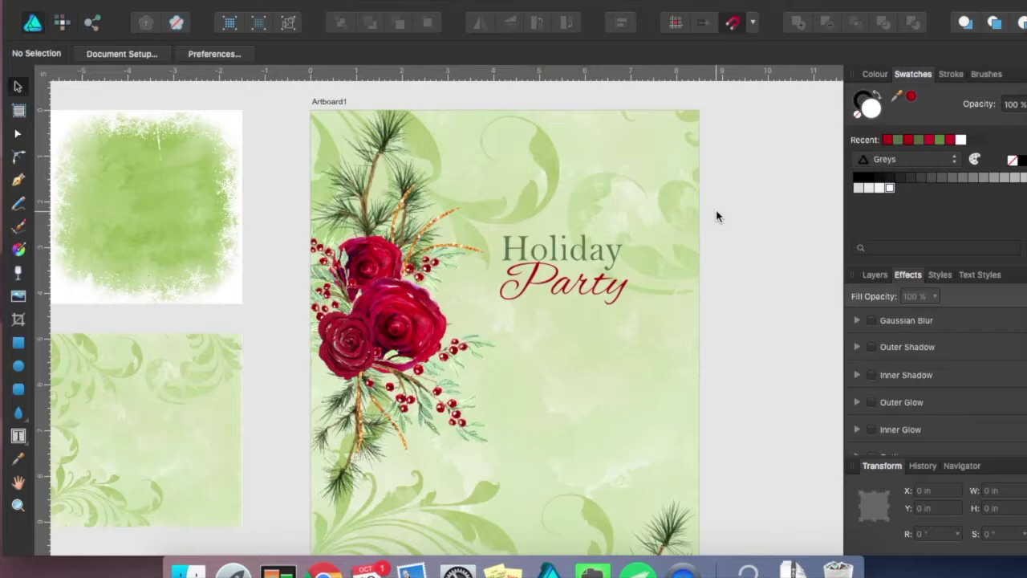
scroll(716, 216, down, 2)
key(super+minus)
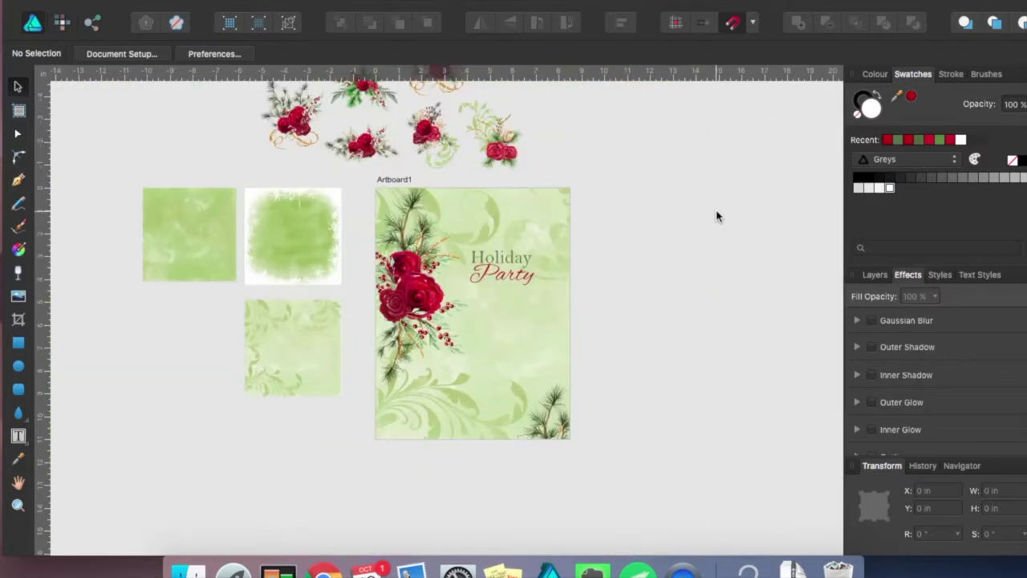
scroll(716, 217, up, 1)
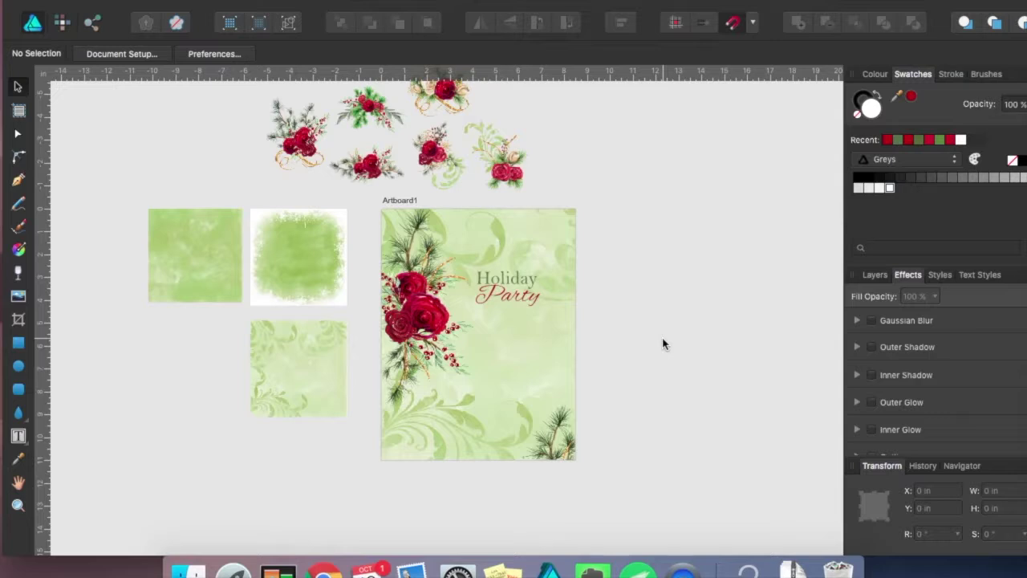
scroll(663, 344, up, 3)
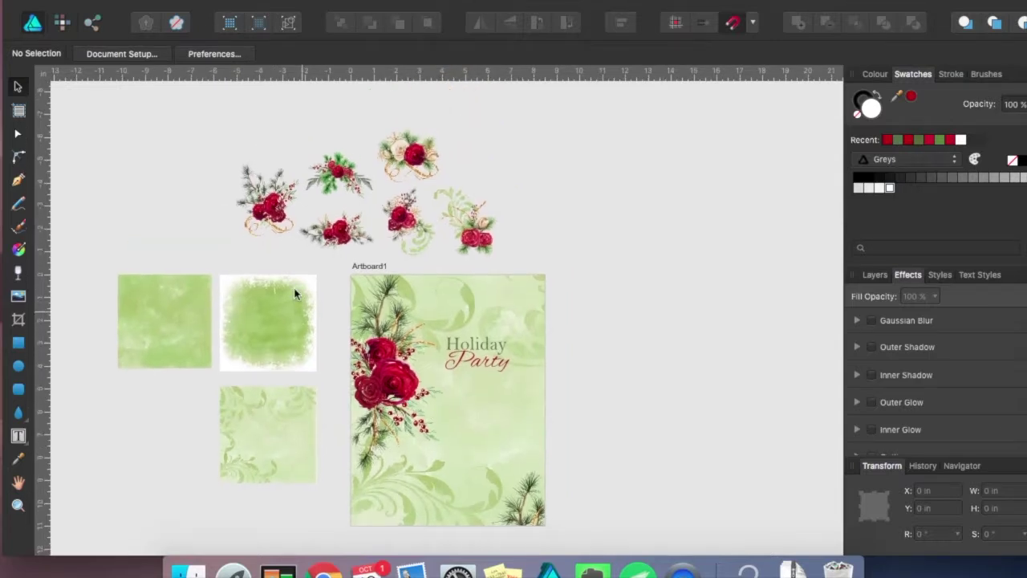
scroll(623, 297, down, 2)
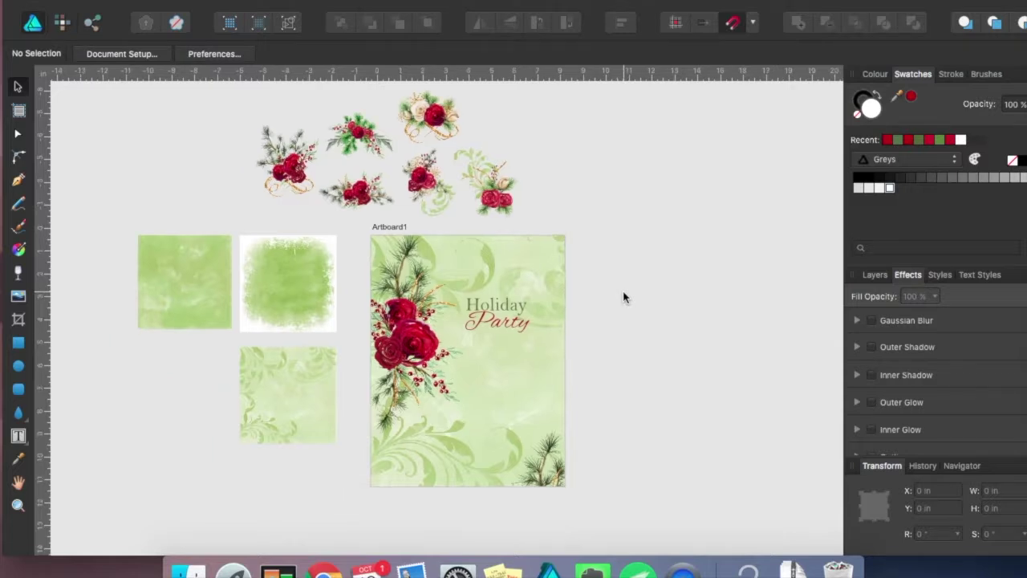